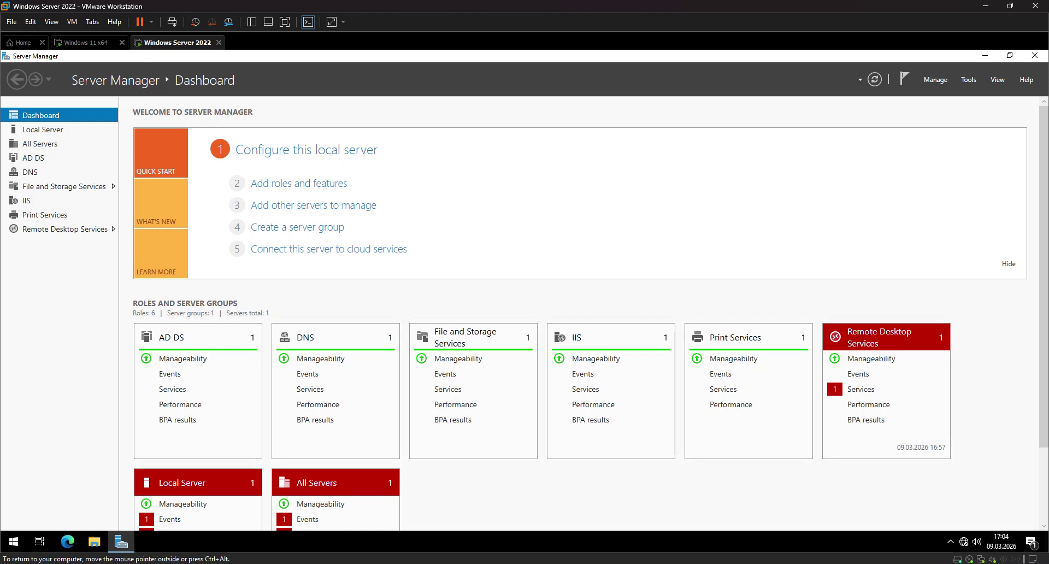
- Start adding roles and features on server SRV1.lab.local and proceed to the server roles selection
click(935, 80)
click(957, 93)
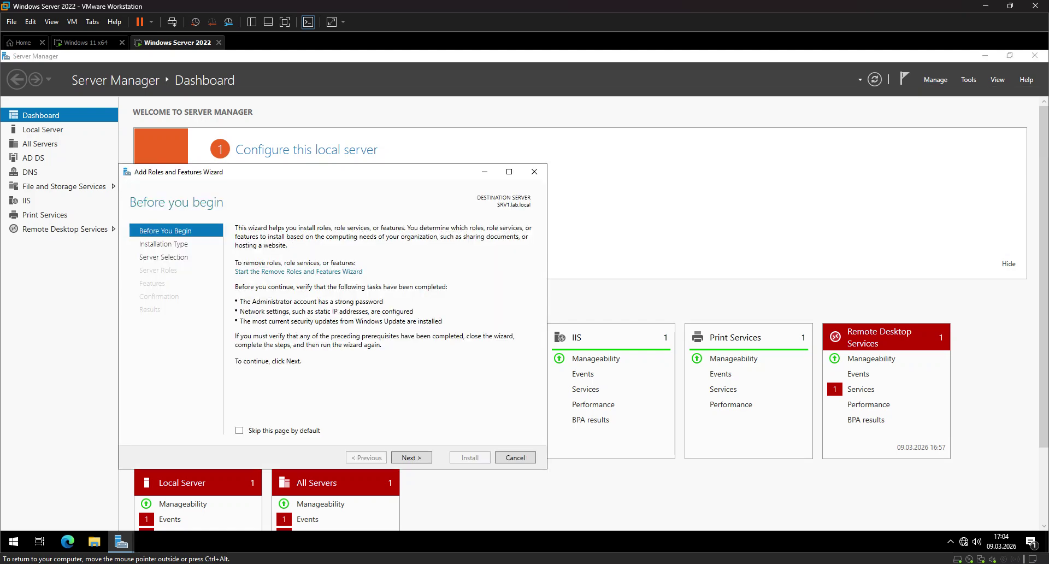
click(411, 458)
click(411, 457)
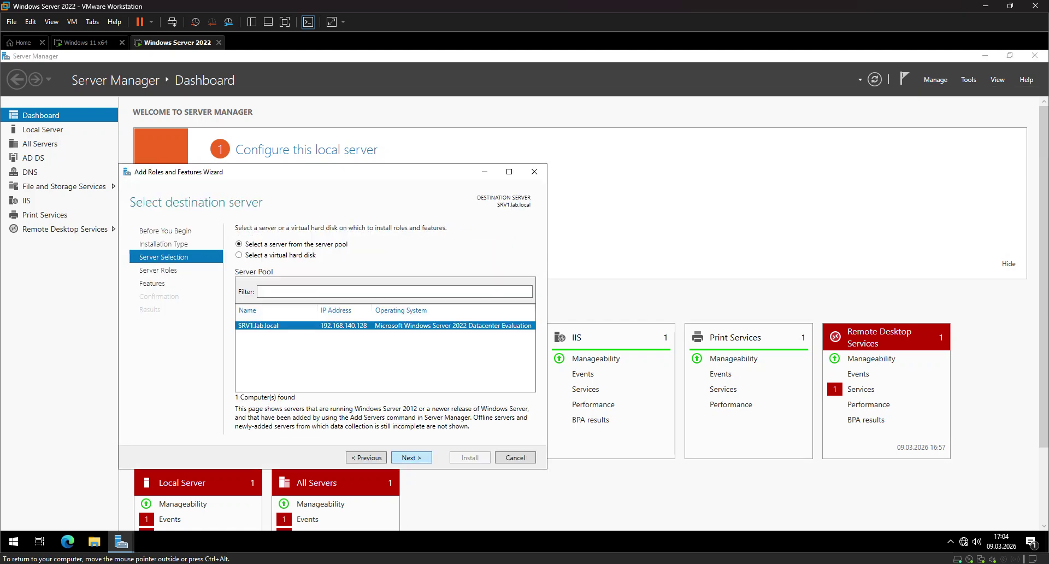
click(412, 458)
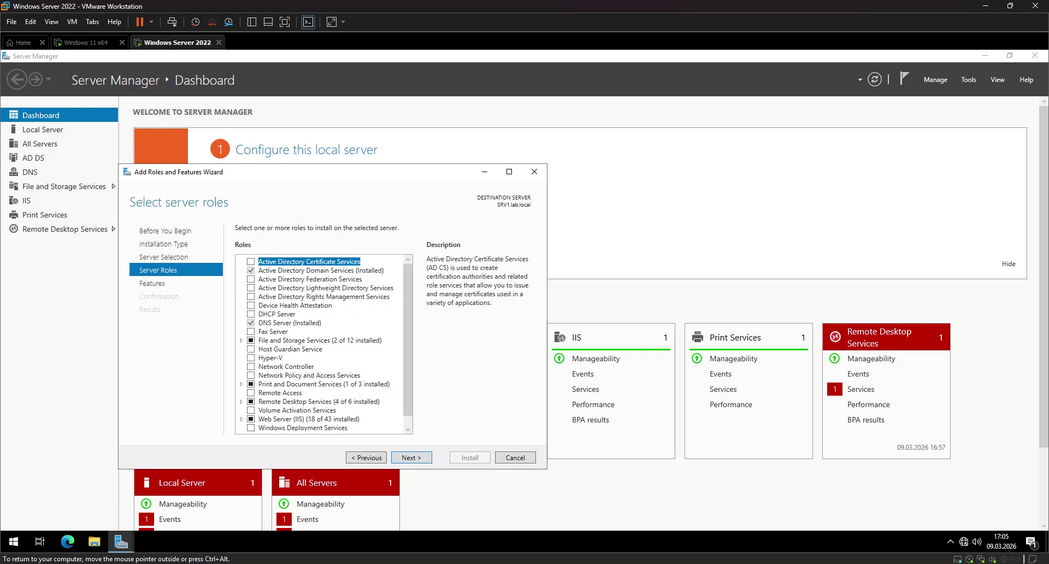
- Look through the list of installable features and return to the server roles selection
click(241, 340)
click(241, 340)
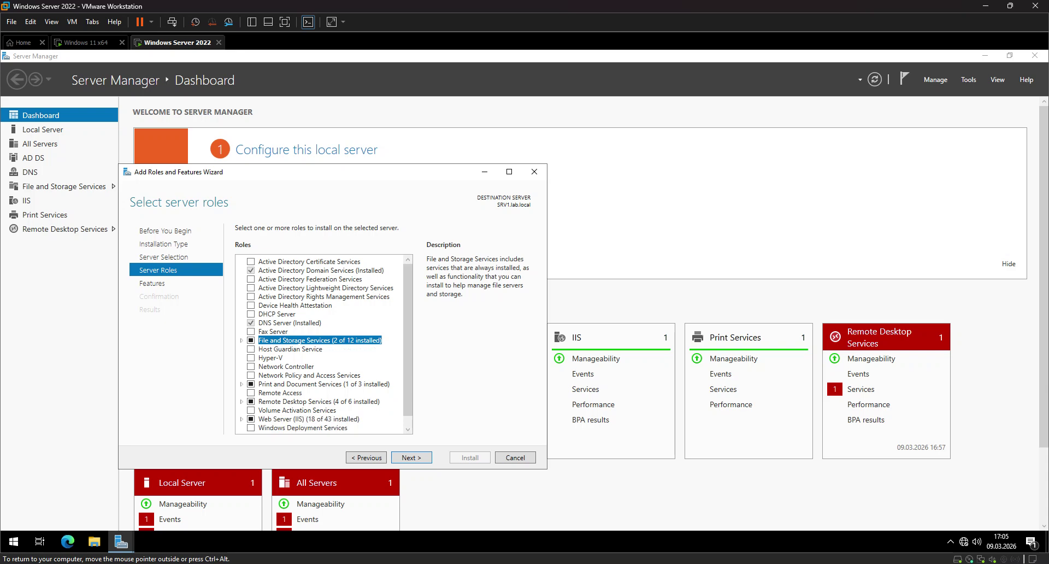
key(Return)
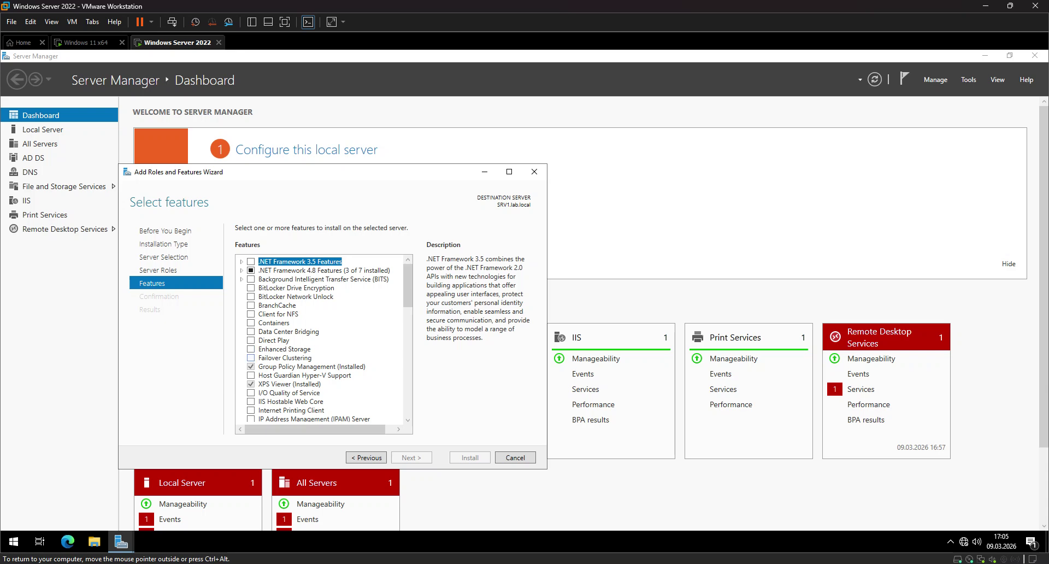
scroll(322, 339, down, 5)
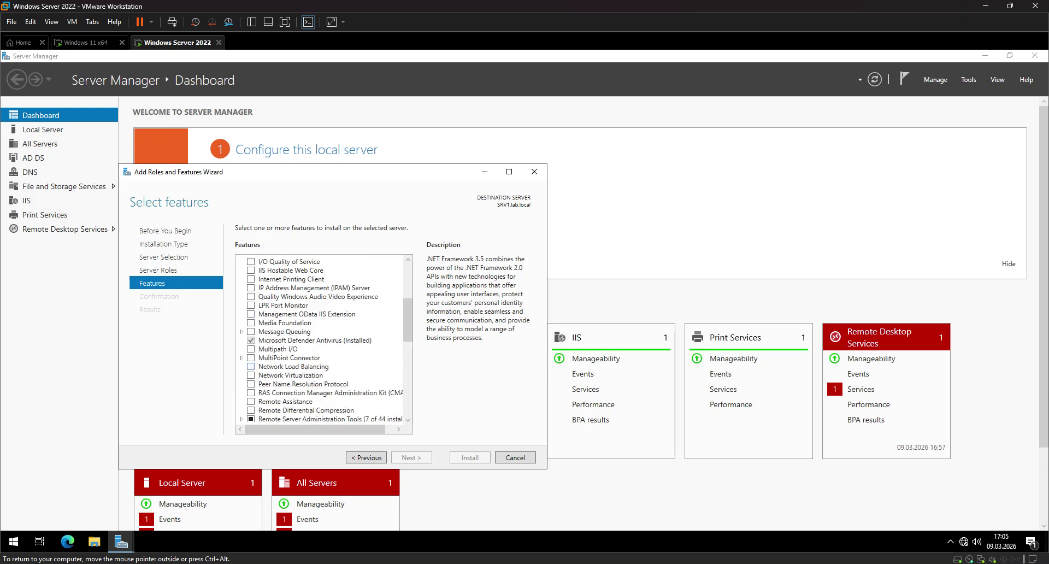
scroll(325, 339, down, 11)
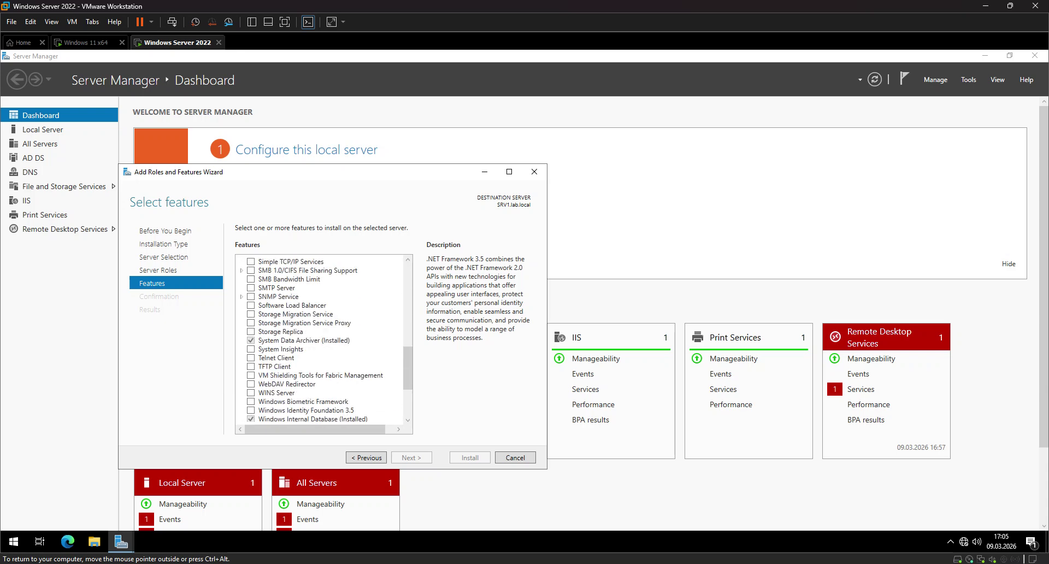
scroll(322, 339, down, 2)
scroll(322, 339, up, 13)
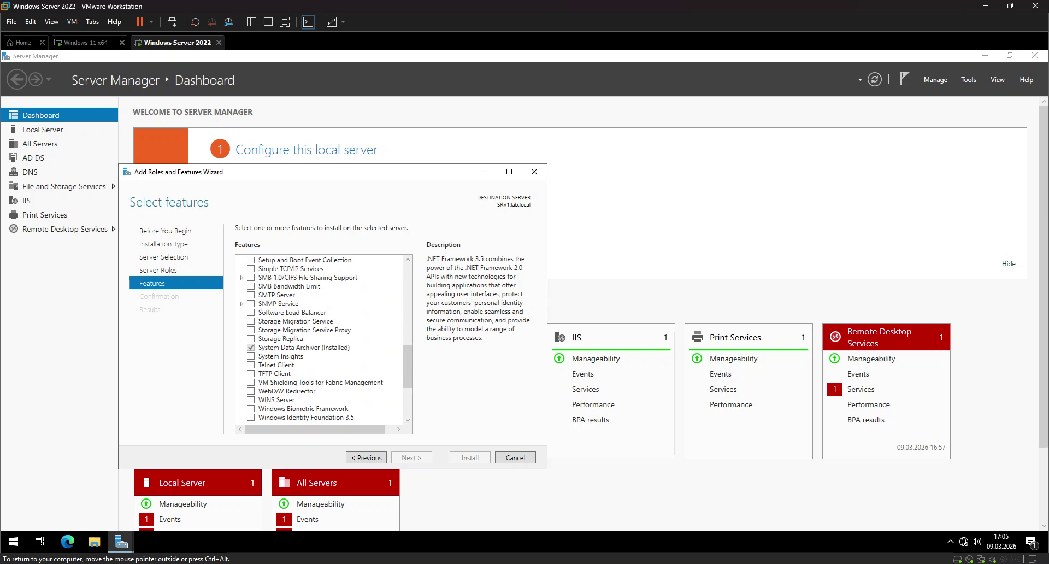
scroll(322, 339, up, 2)
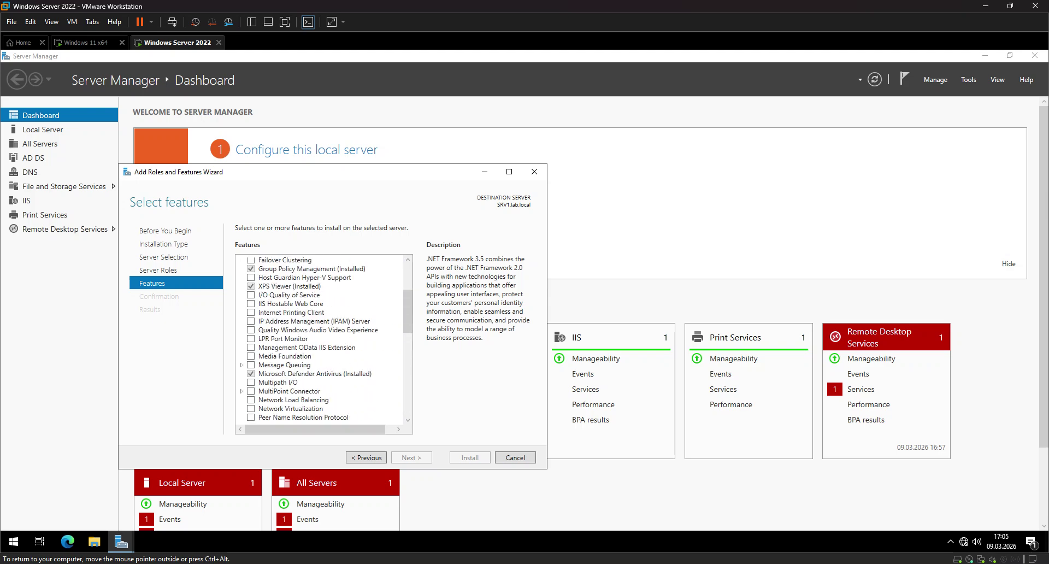
scroll(322, 339, up, 3)
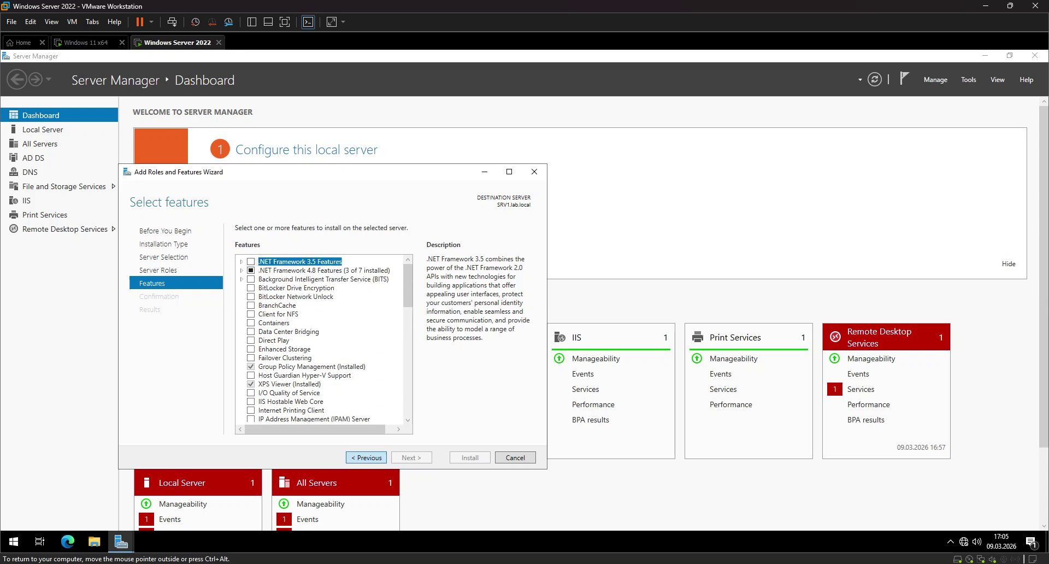
click(366, 457)
- Select the File Server Resource Manager role under File and iSCSI Services, including its required management tools
click(241, 340)
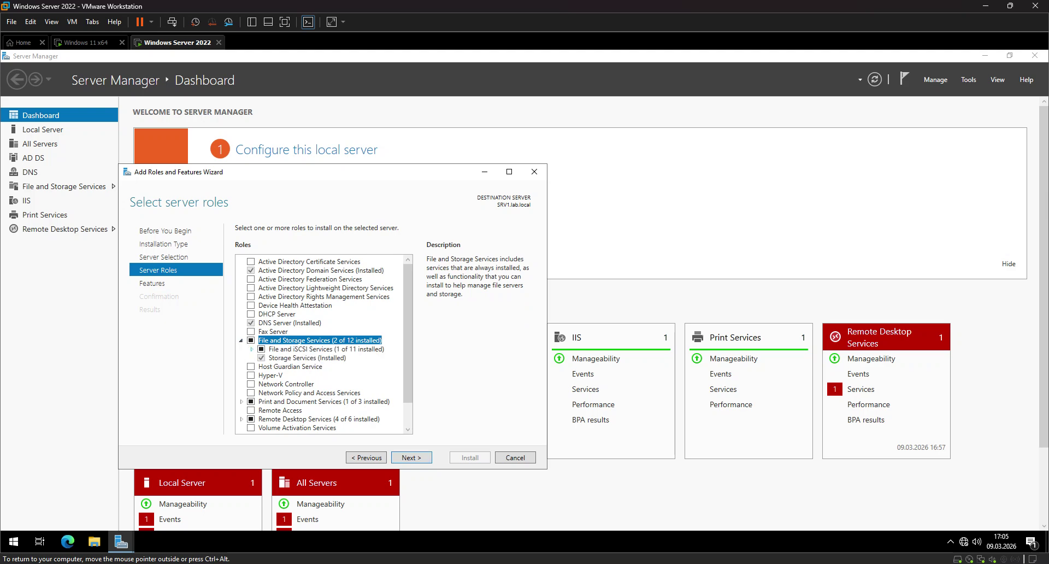
key(Down)
key(Right)
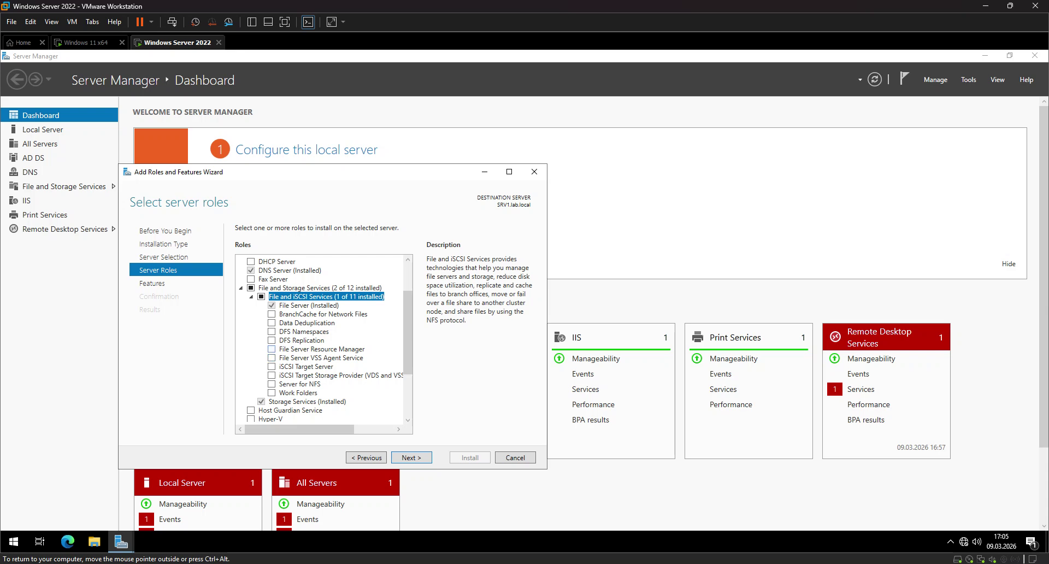
click(271, 348)
click(365, 414)
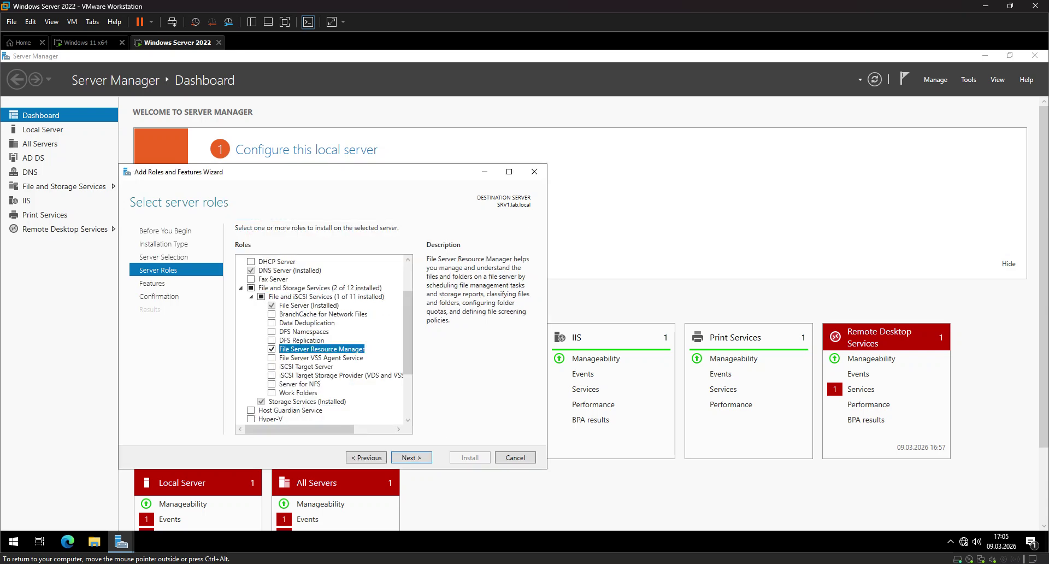
- Install File Server Resource Manager without extra features and close the wizard once installation finishes
key(Return)
key(Return)
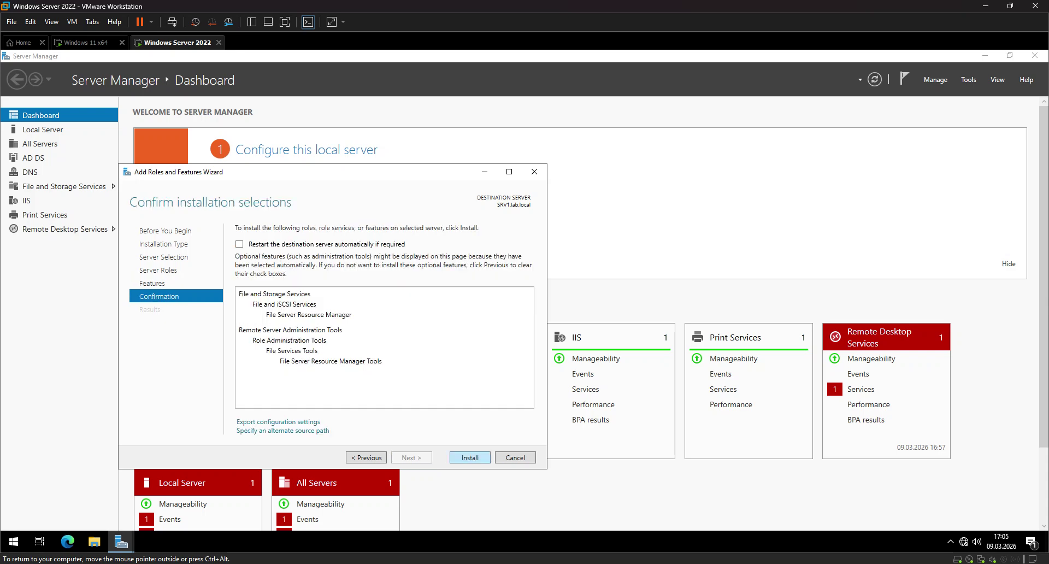
key(Return)
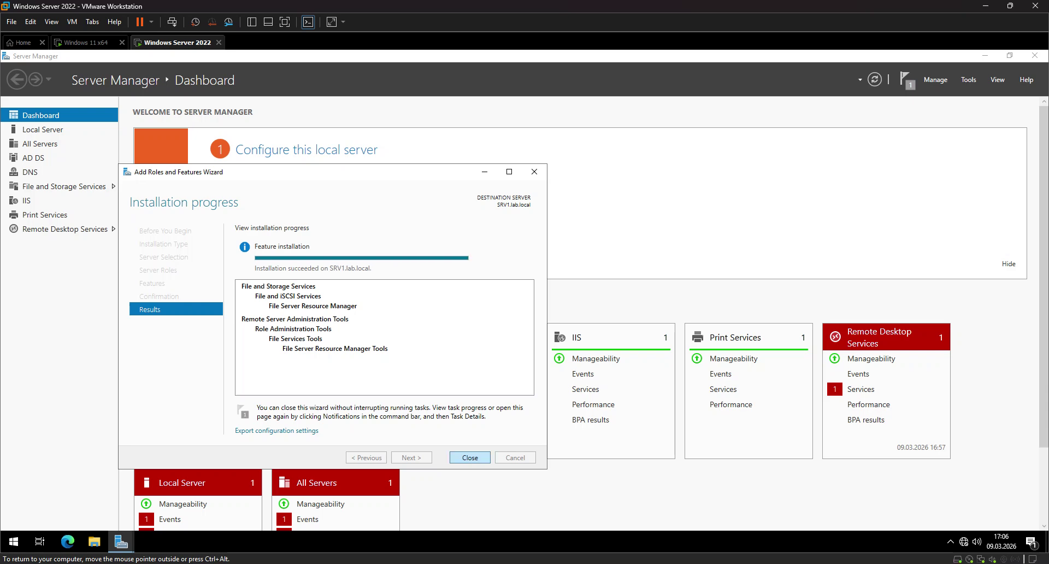
click(470, 458)
- Check the feature installation results from the server notifications and close them
click(905, 79)
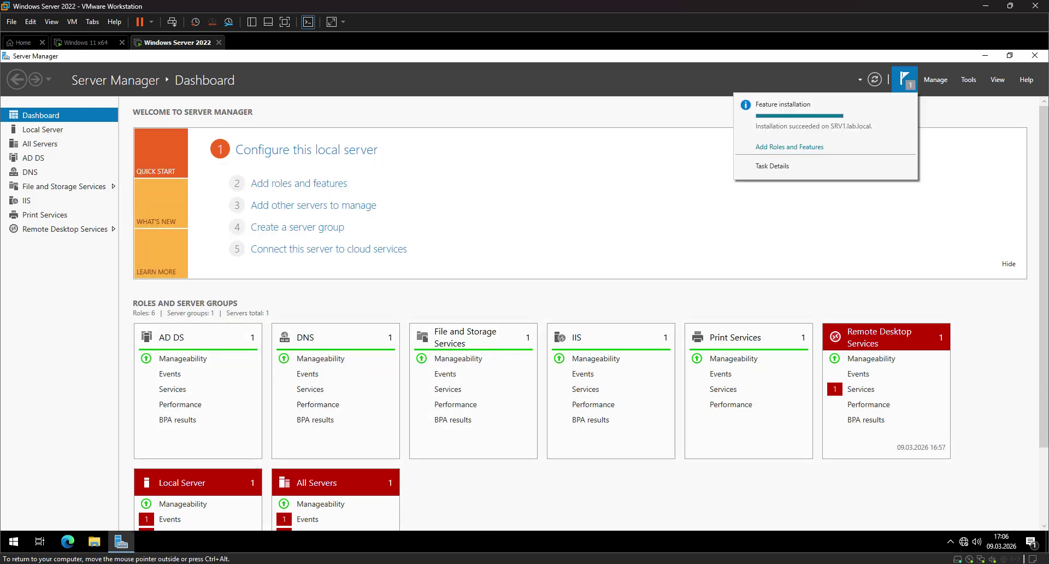
click(790, 147)
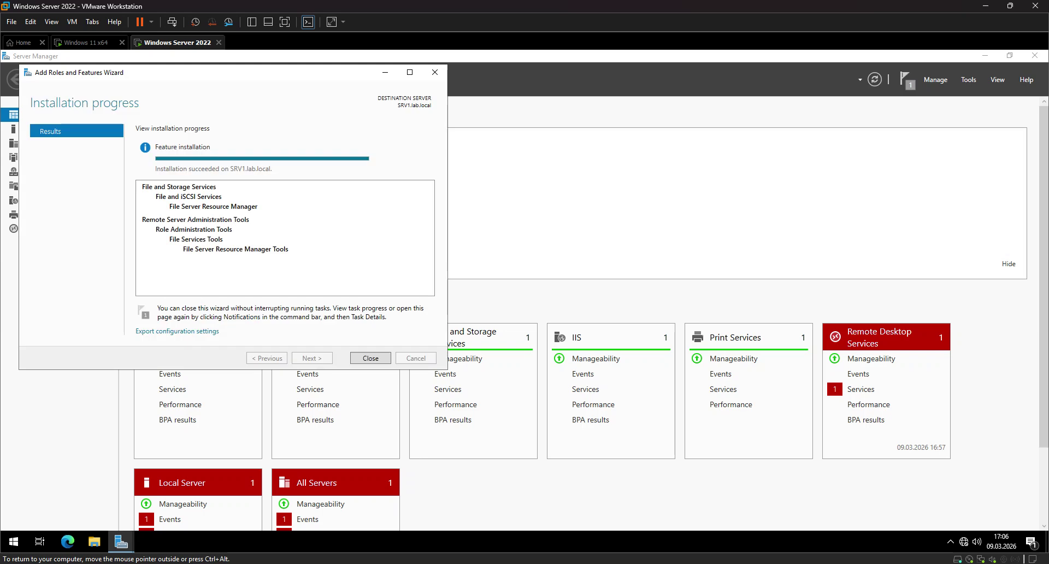
click(370, 357)
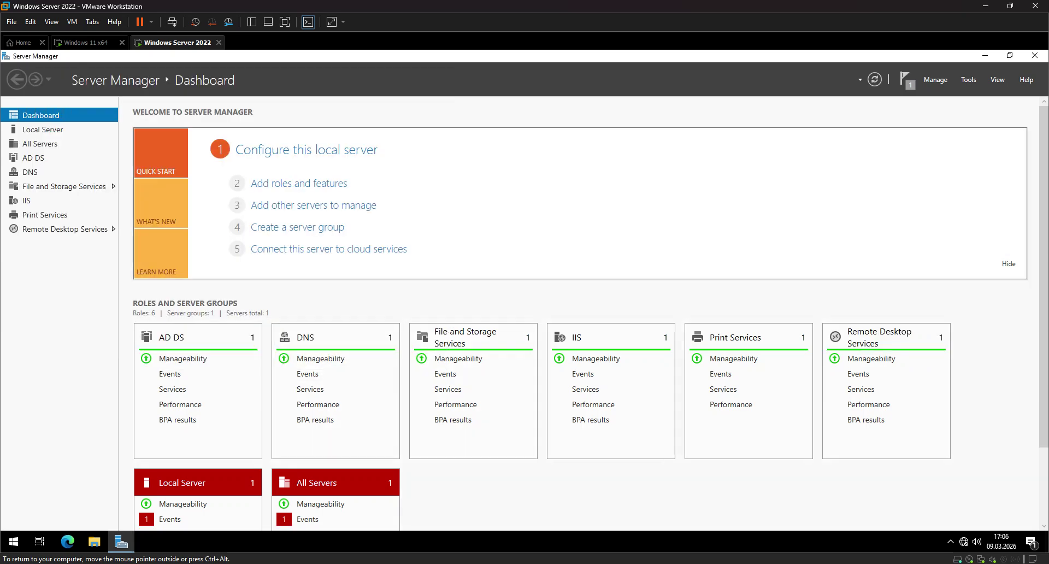
- Open File Server Resource Manager and display the Quota Templates under Quota Management
click(969, 79)
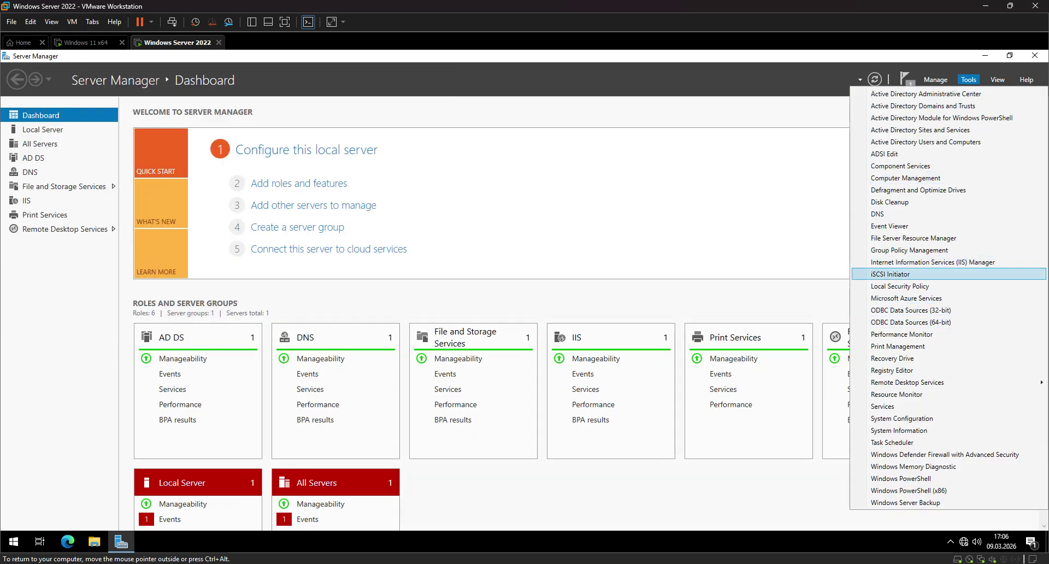
click(913, 237)
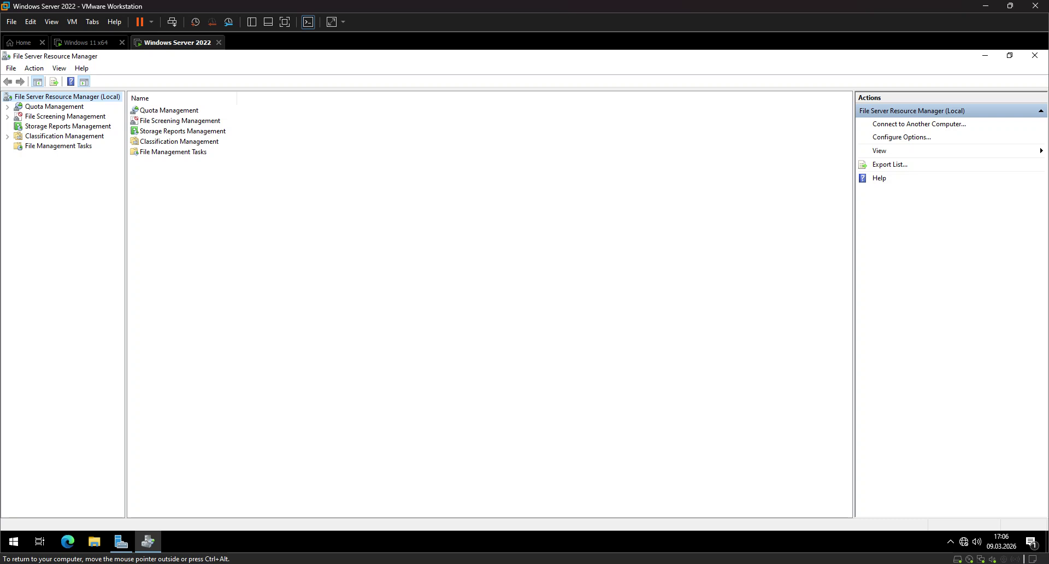
click(54, 106)
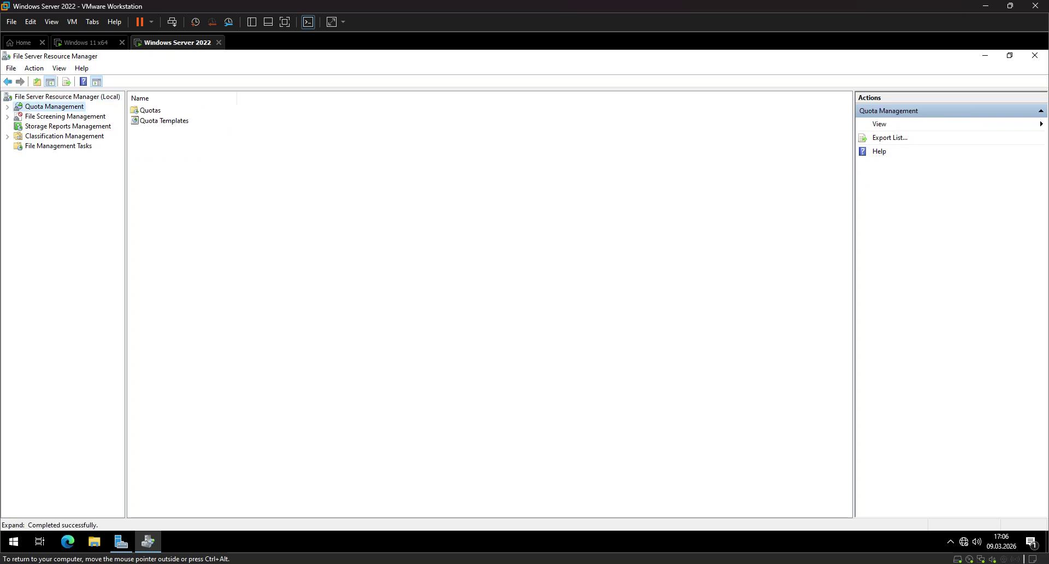
double_click(150, 111)
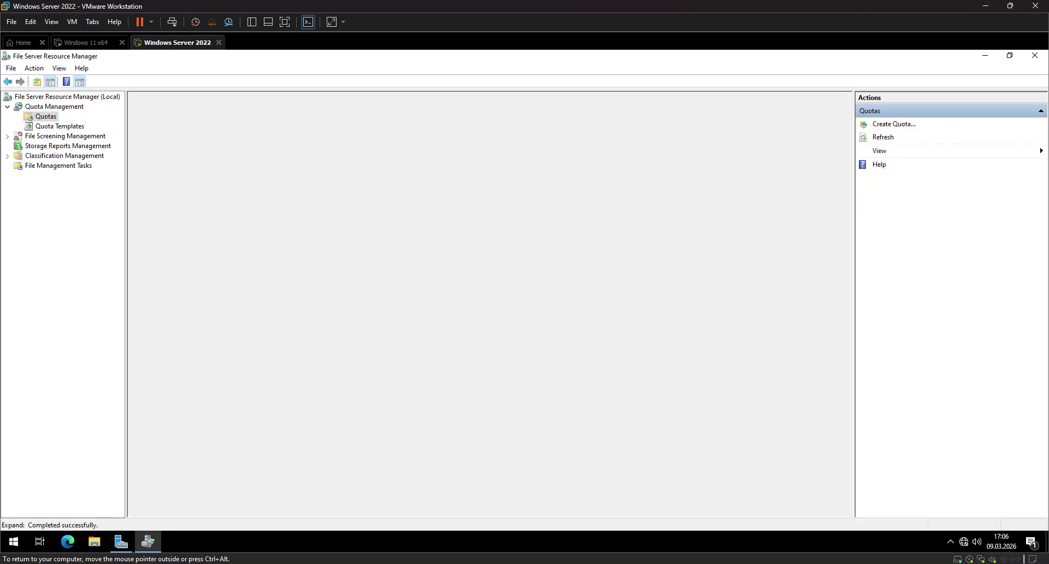
click(60, 126)
click(46, 116)
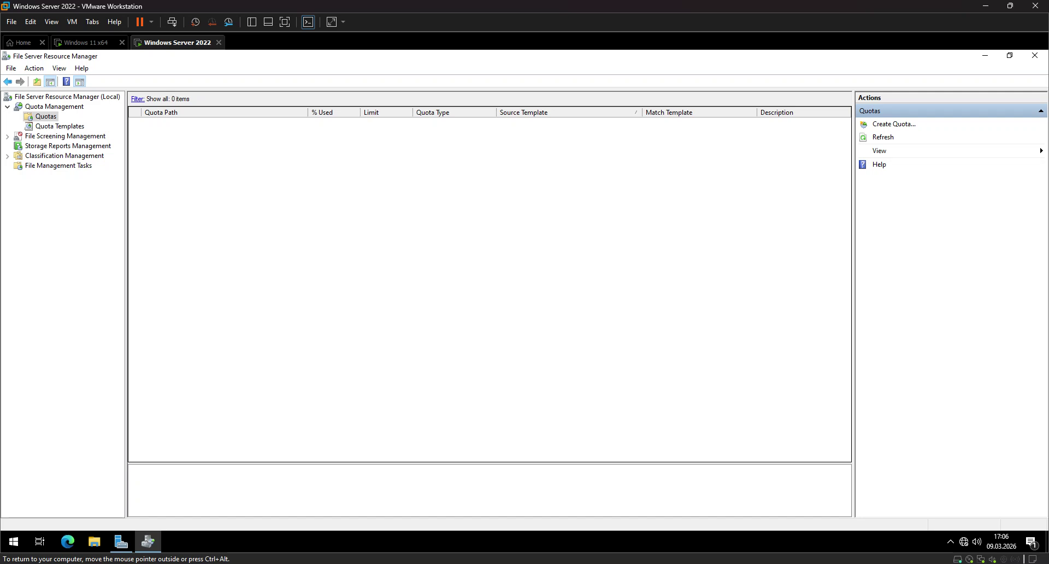
click(59, 126)
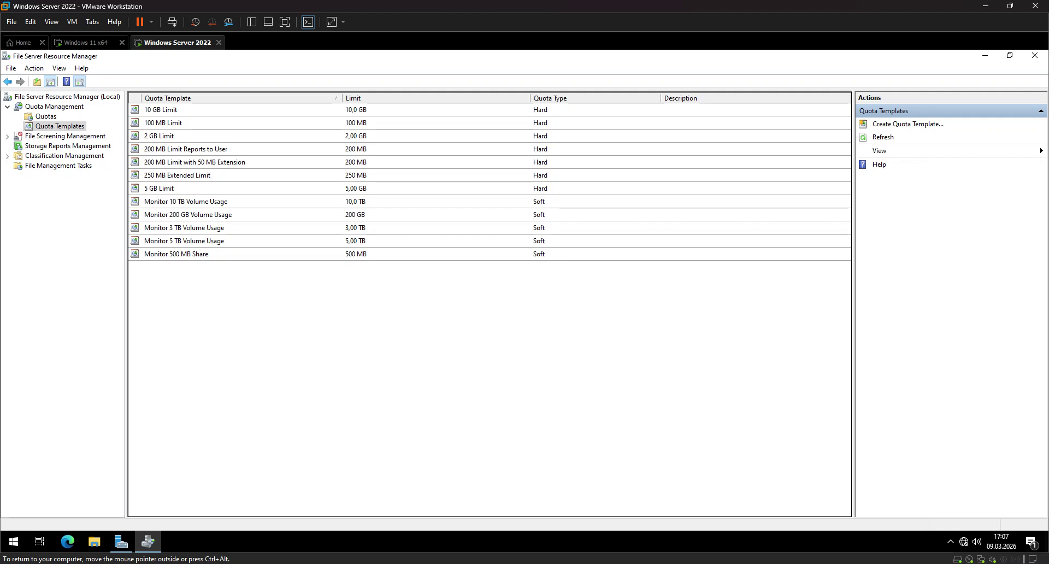
- Start a new quota template, choose 100 MB Limit as the template to copy from, and name it Quota
click(907, 124)
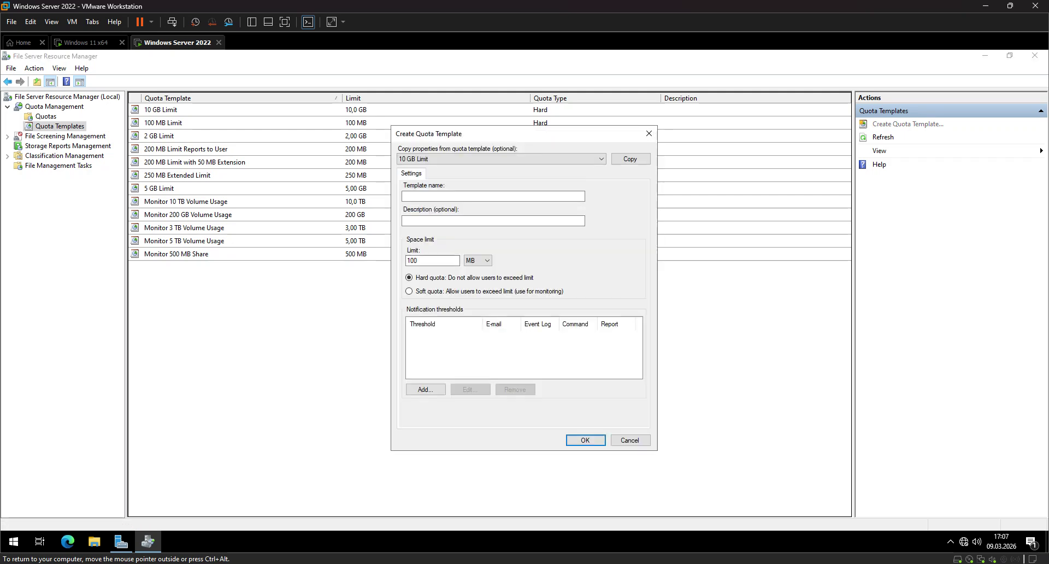
click(501, 158)
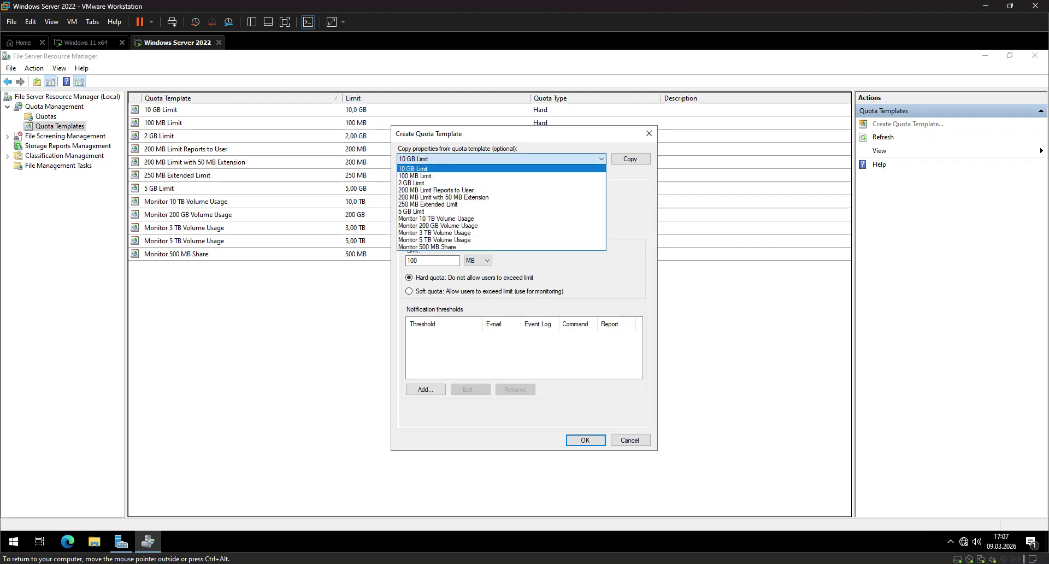
click(416, 176)
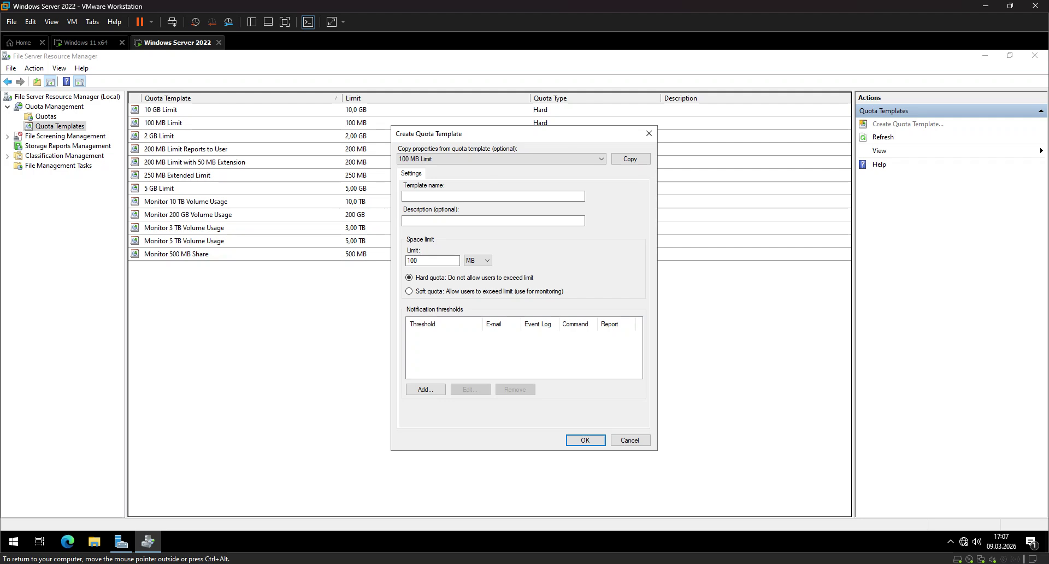
click(493, 195)
key(BackSpace)
key(BackSpace)
text(uop)
text(t)
key(BackSpace)
key(BackSpace)
text(ta)
- Choose MB as the template's space limit unit and Hard quota as its type
click(478, 260)
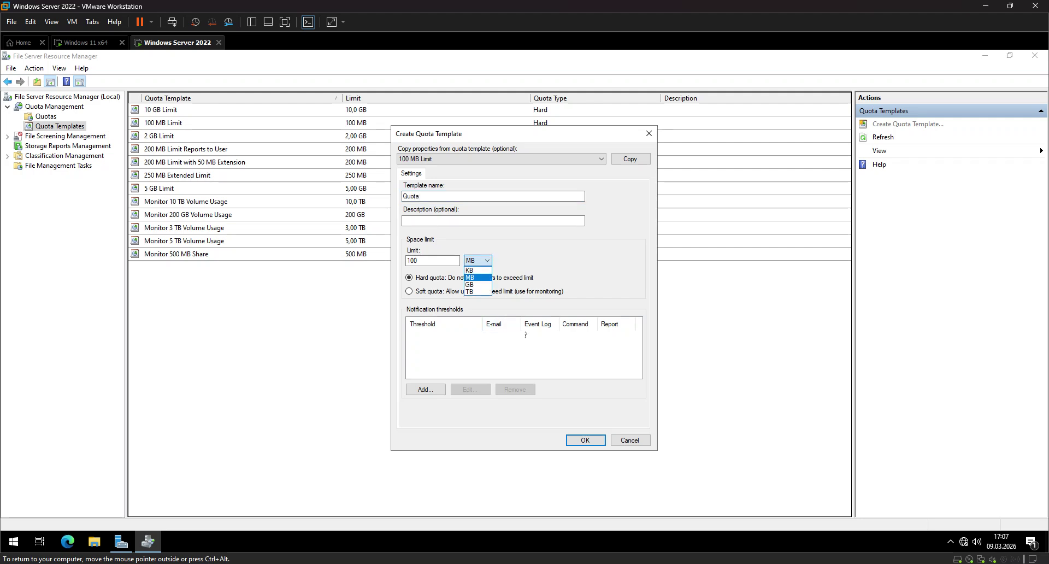
click(474, 277)
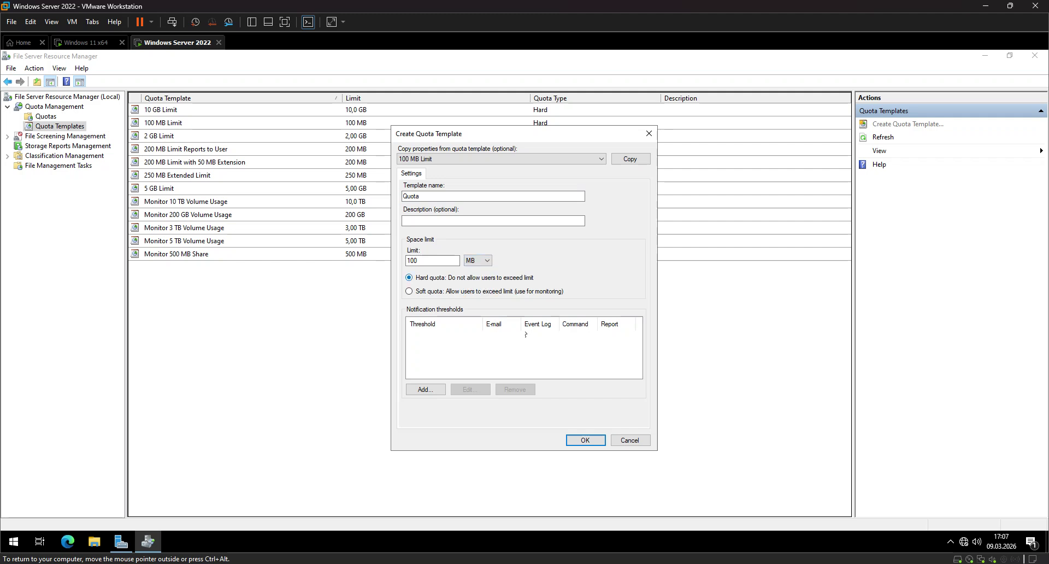
key(Down)
key(Up)
key(Tab)
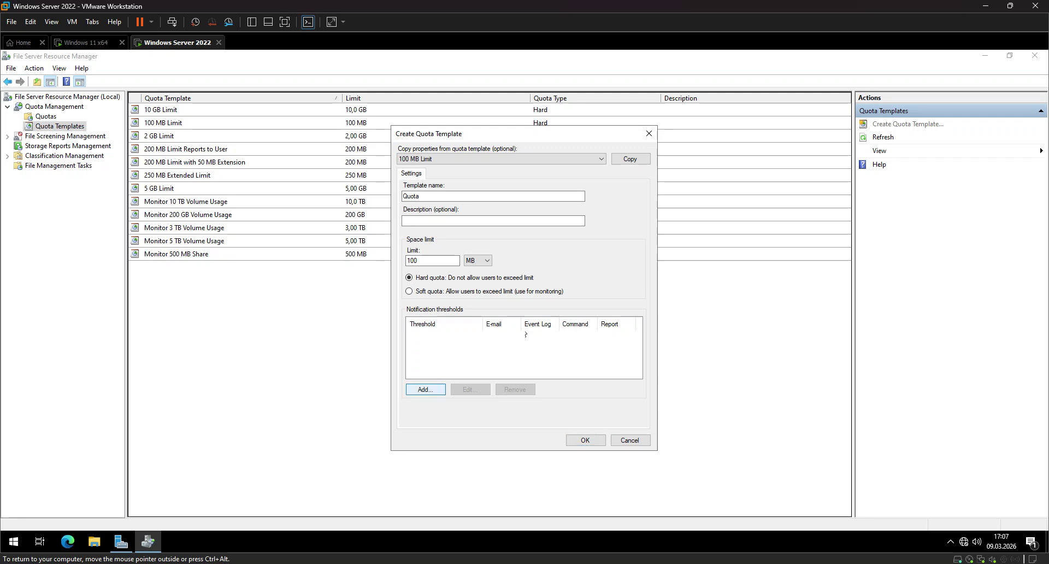
- Open a new notification threshold for the template and examine its e-mail, event log, command and report options
key(Return)
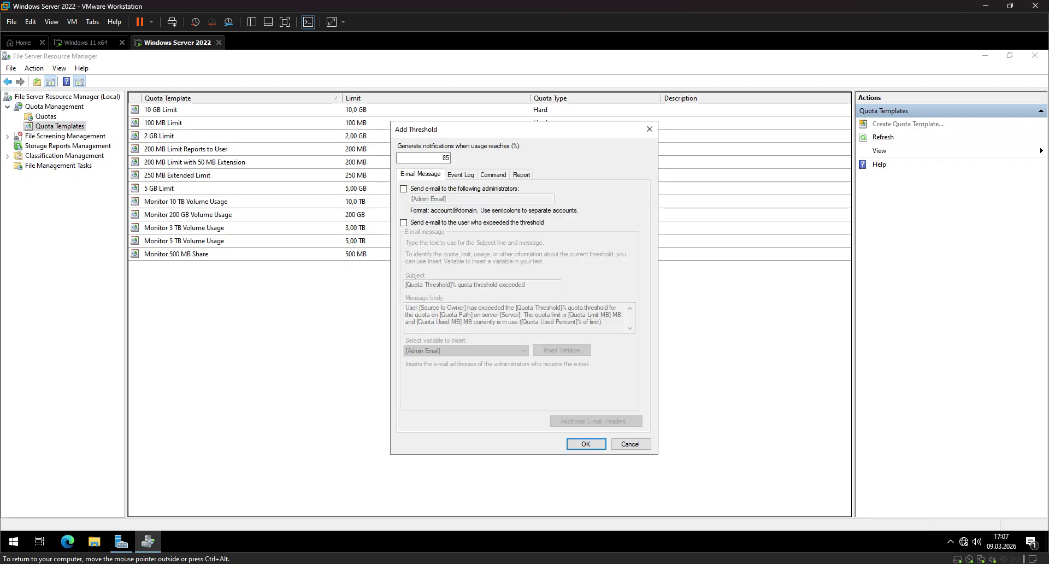
drag(452, 129, 705, 119)
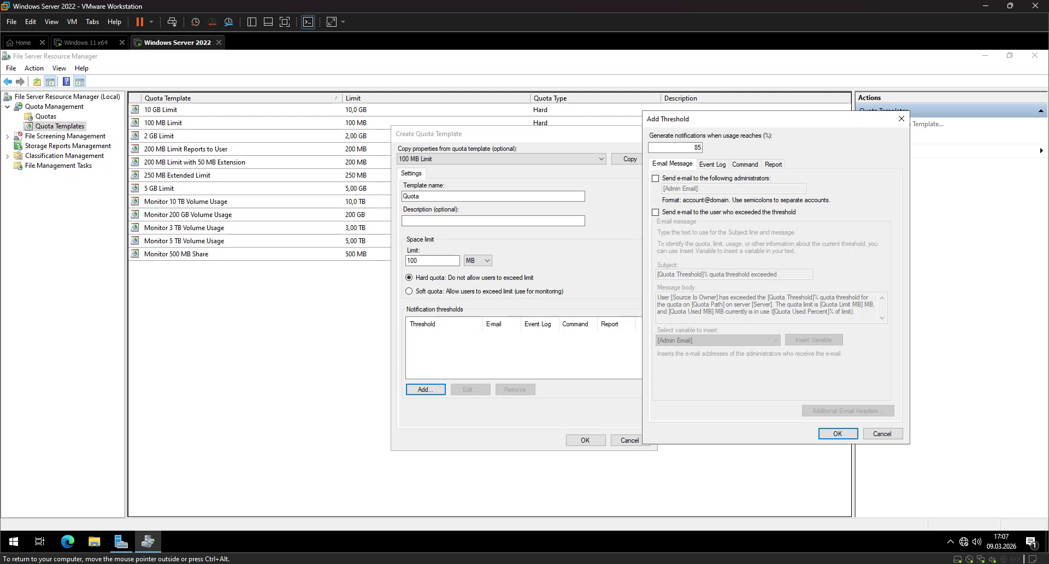
click(655, 178)
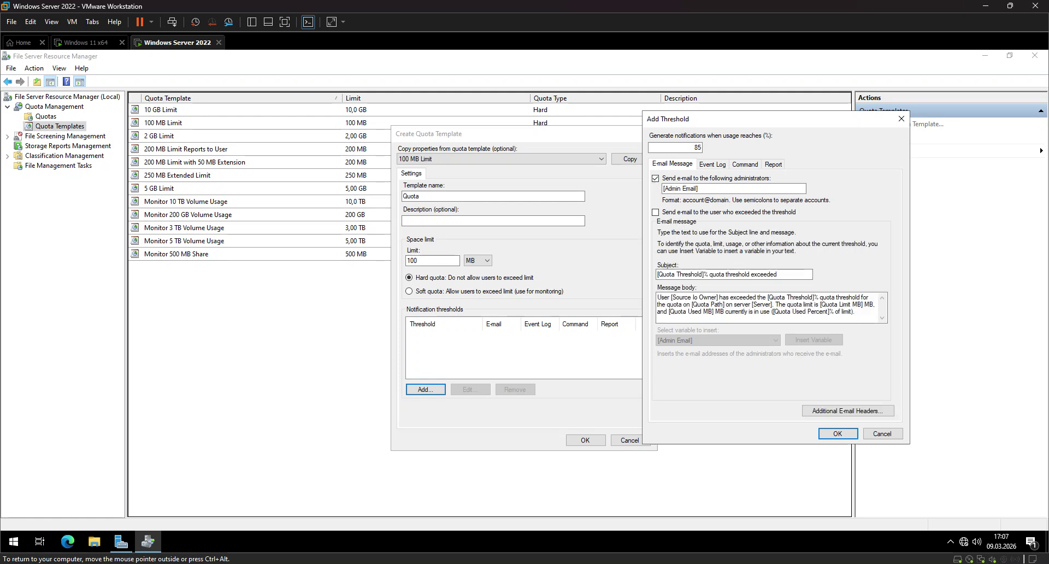
click(655, 212)
click(655, 212)
click(655, 178)
click(711, 164)
click(744, 163)
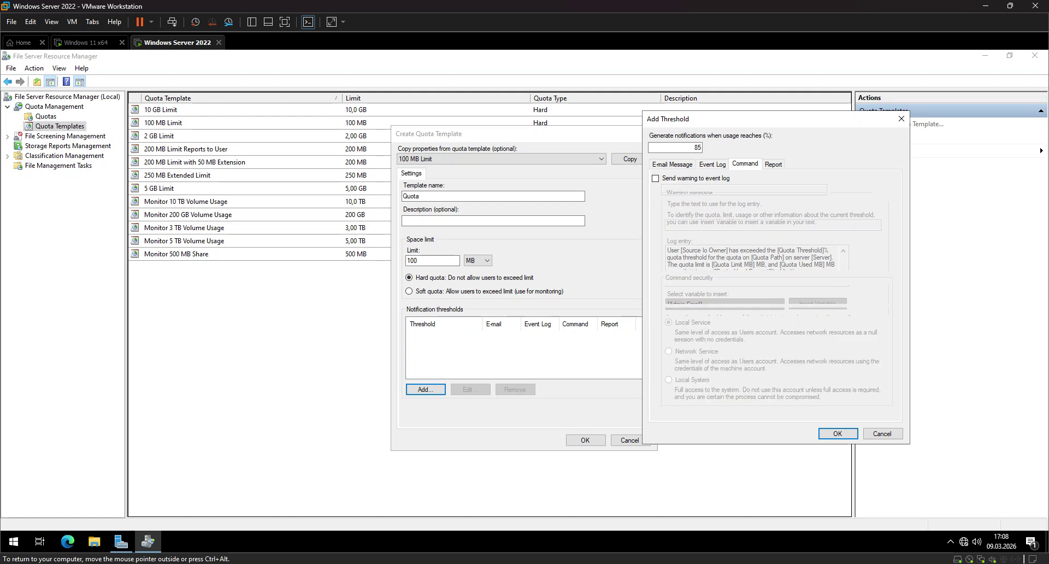
key(ctrl+Tab)
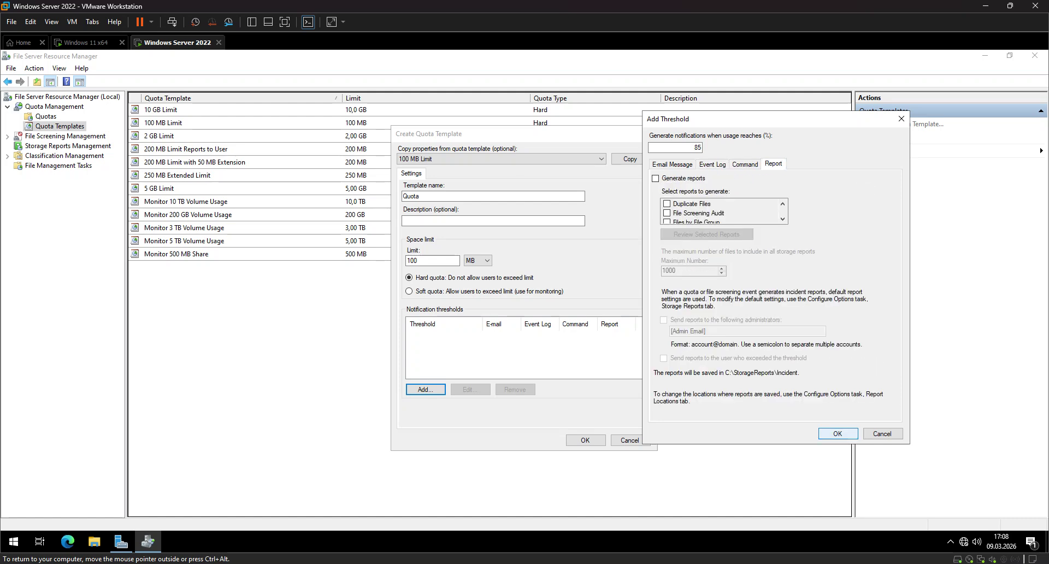
- Save the Quota template with its 85% notification threshold and display the actions available for it in the template list
key(Return)
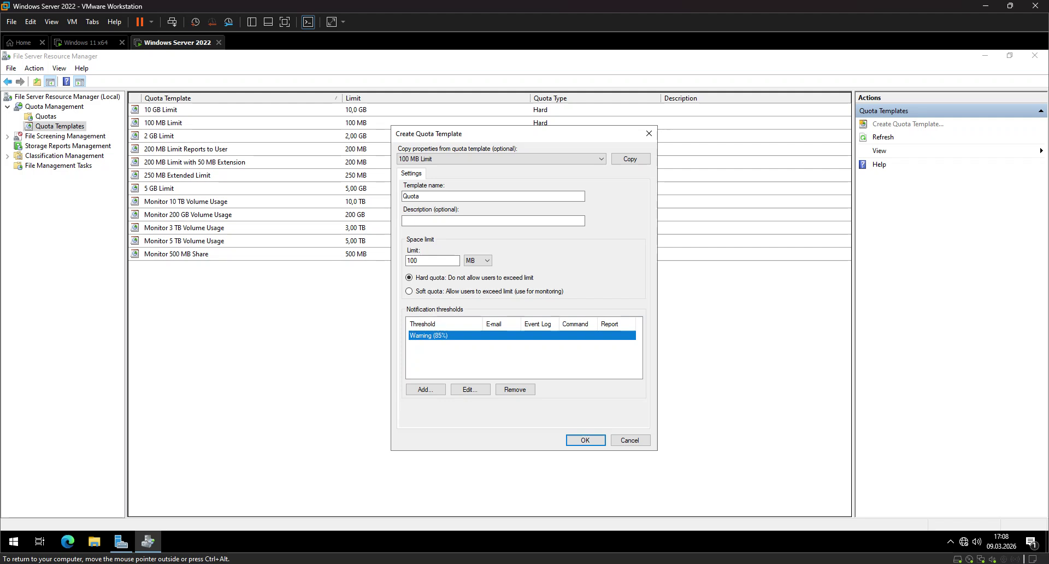
key(Return)
right_click(157, 201)
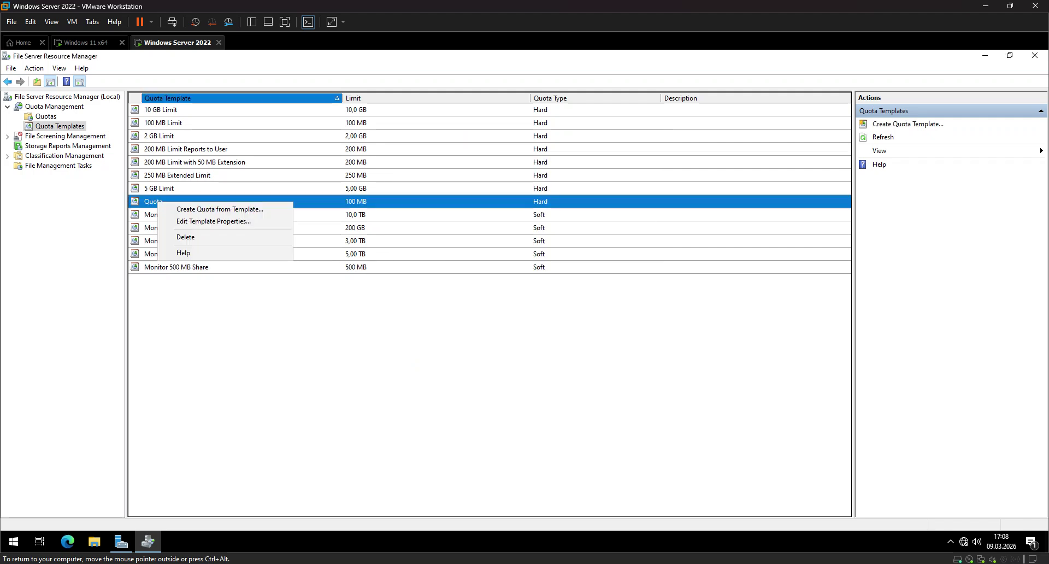
key(Down)
key(Down)
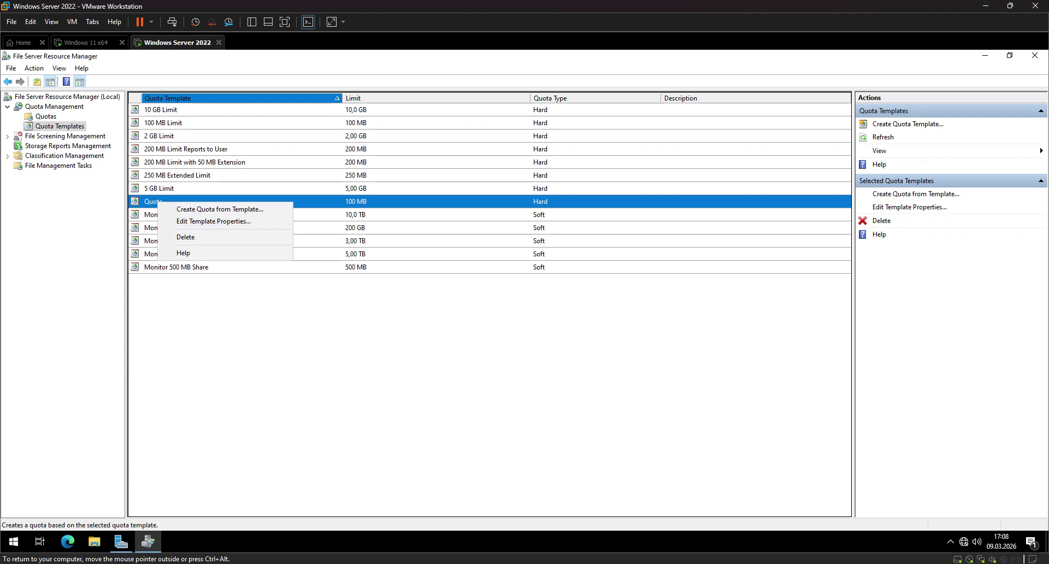
- Examine the File Screening, Storage Reports and Classification Management sections and the File Management Tasks
click(65, 136)
click(156, 110)
key(Return)
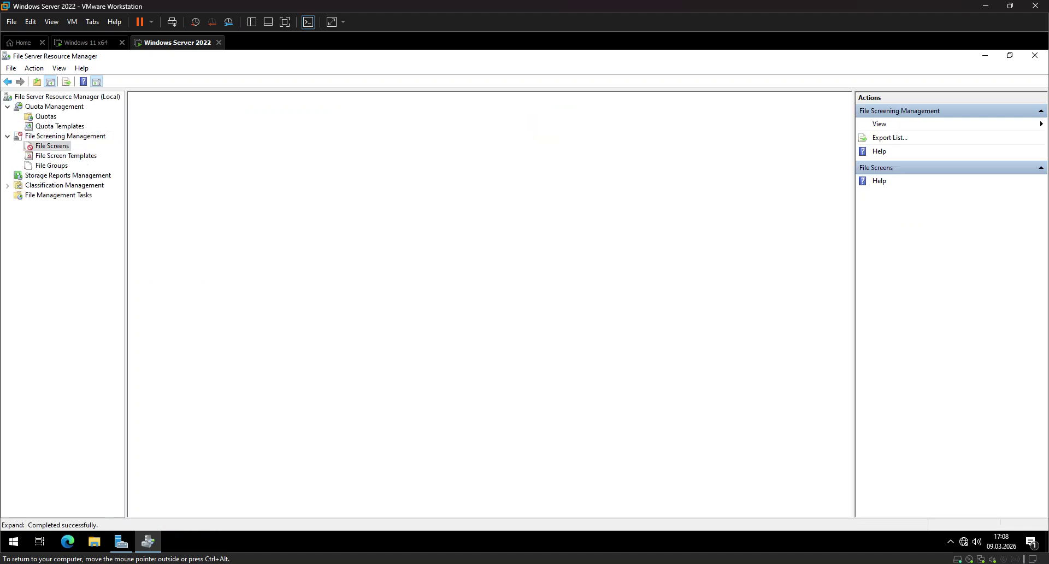
click(66, 156)
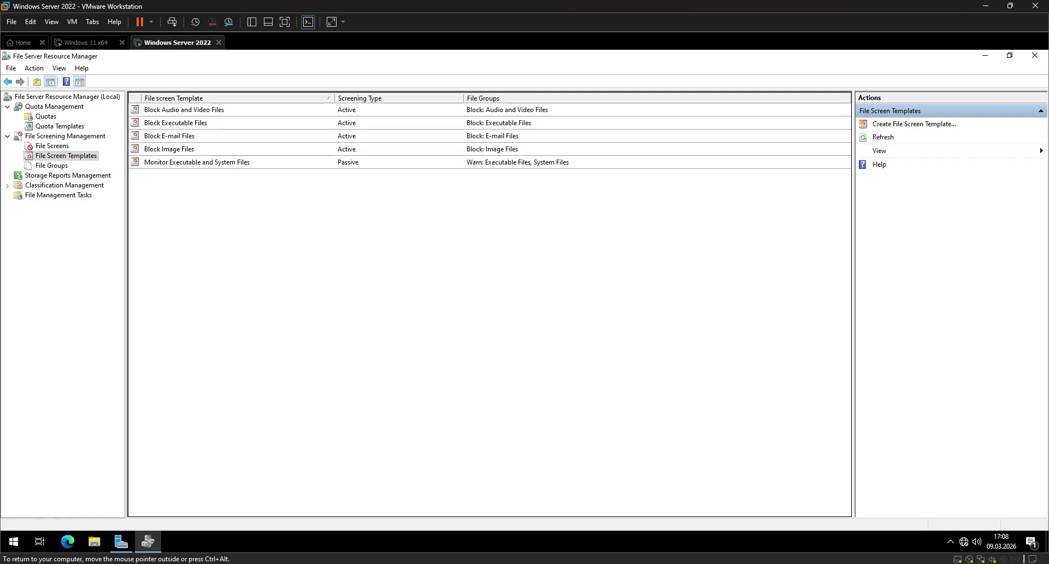
click(68, 176)
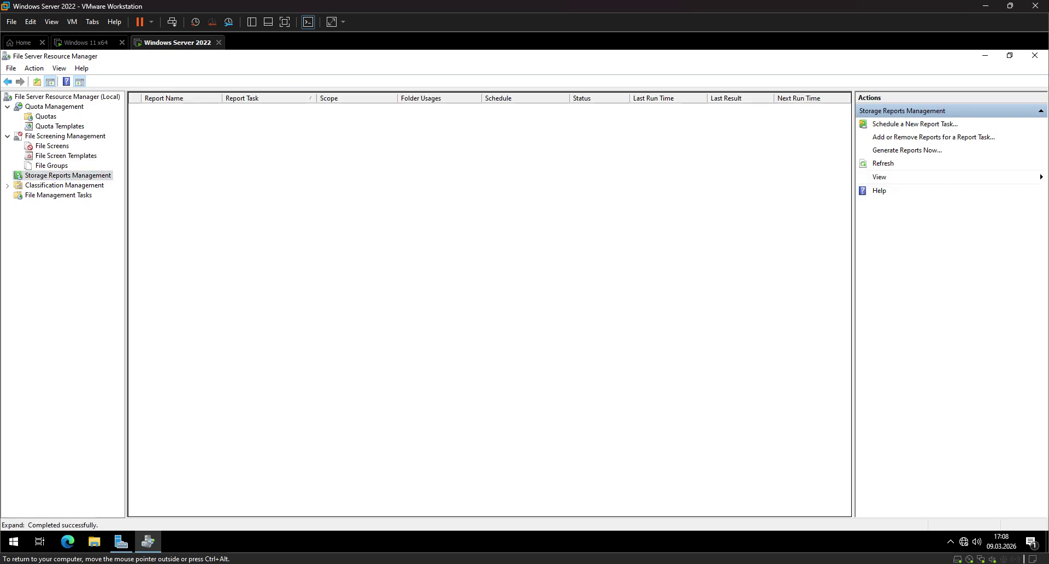
click(64, 185)
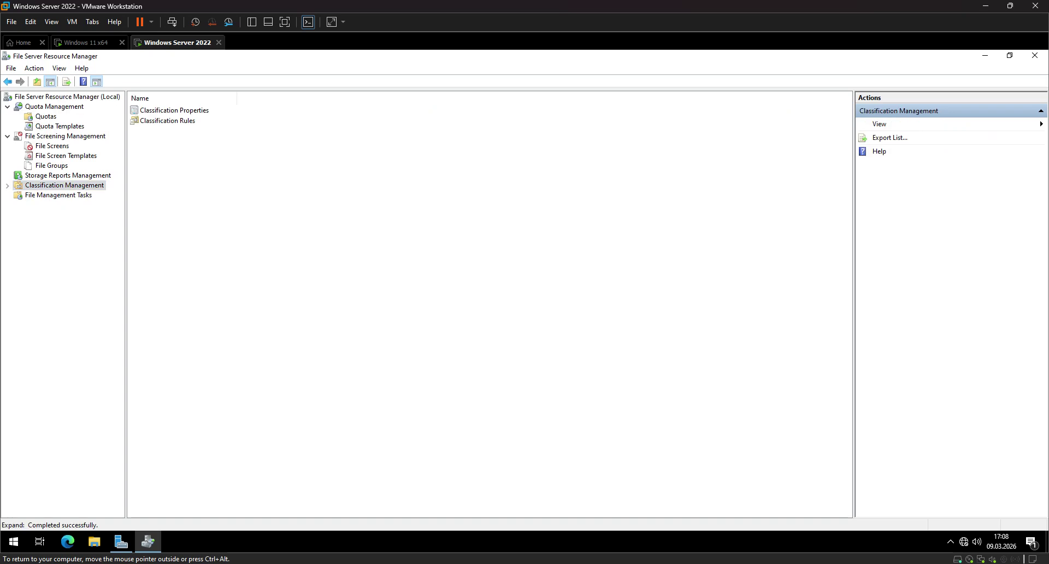
double_click(167, 120)
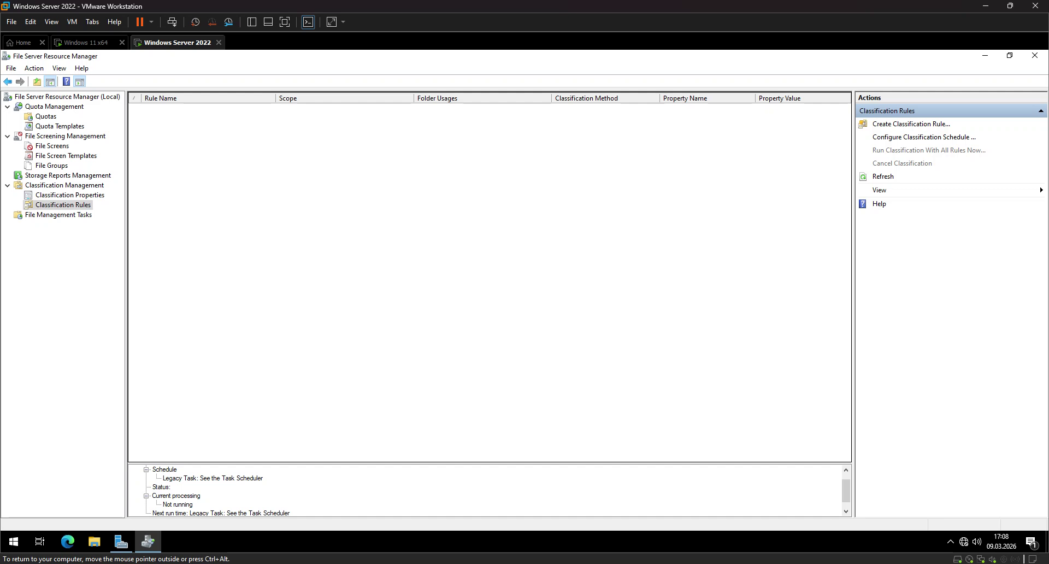
click(69, 195)
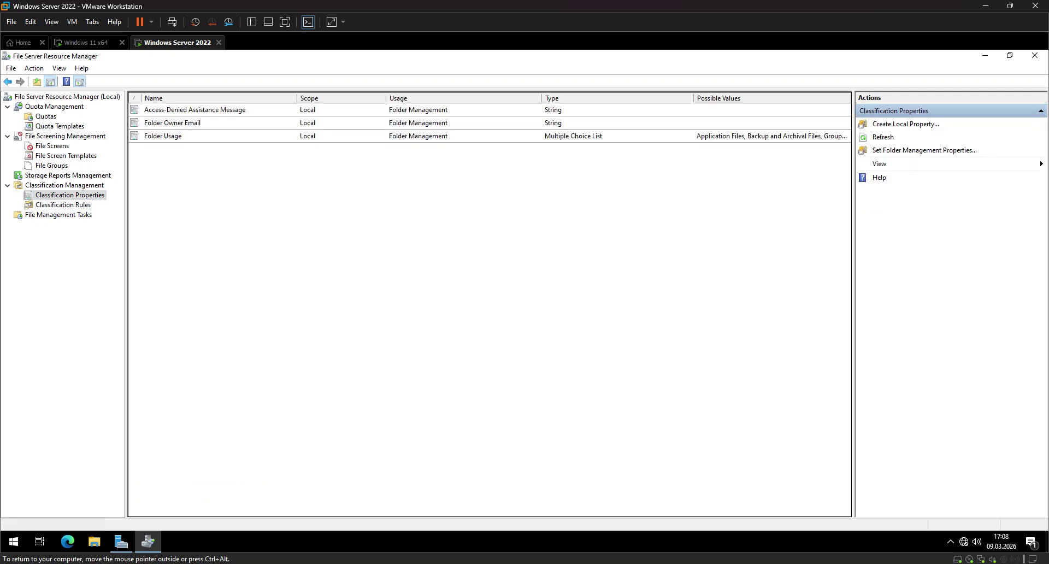
click(58, 214)
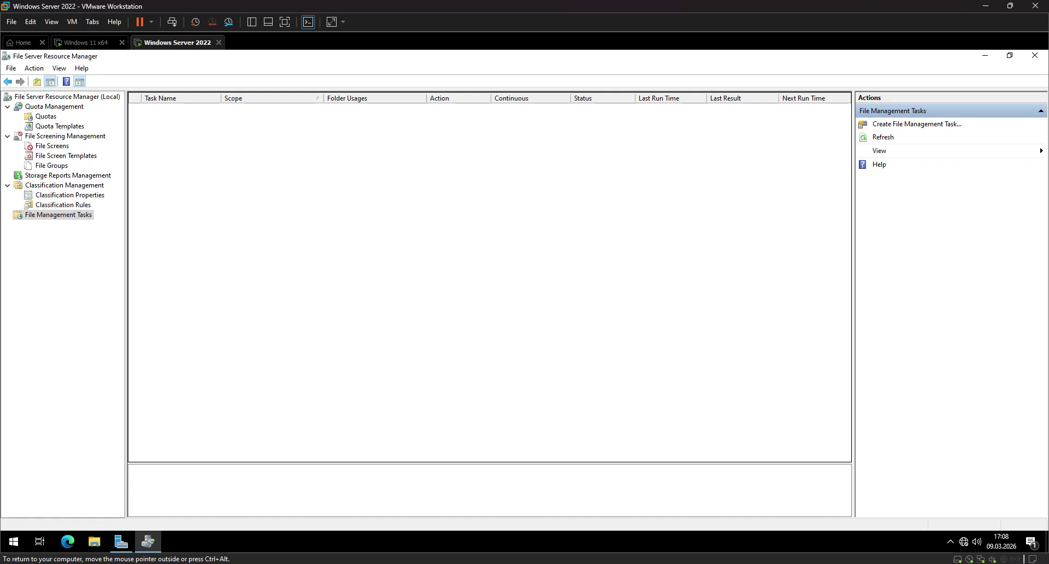
- Open Quotas under Quota Management and start creating a new quota
click(45, 115)
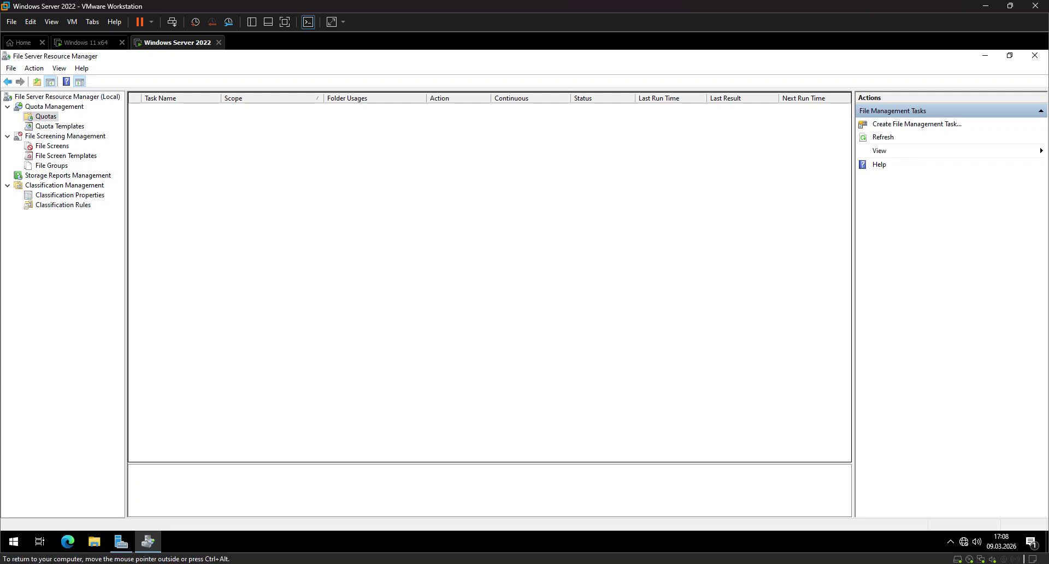
click(893, 124)
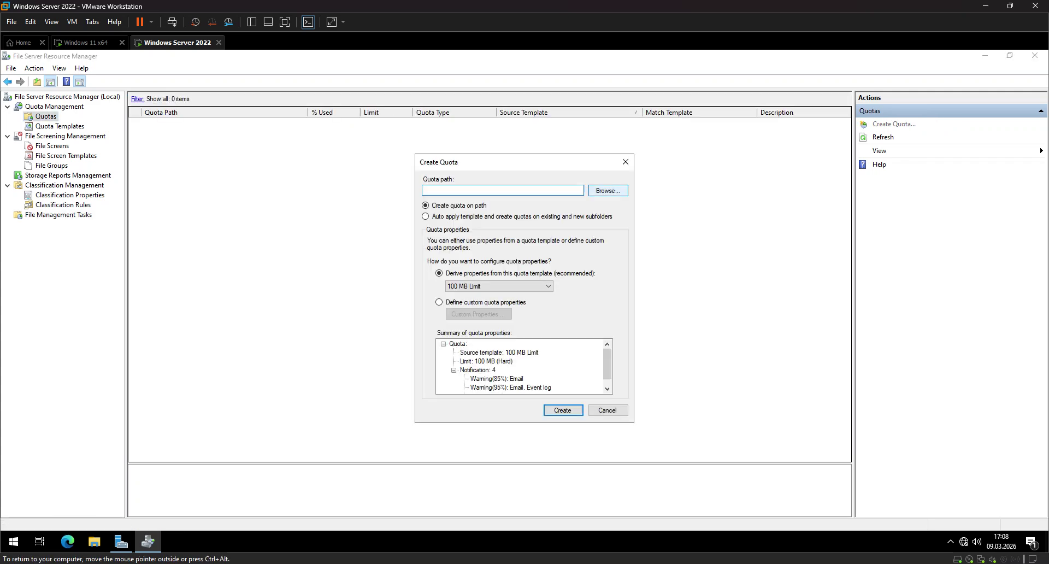
click(608, 190)
key(Return)
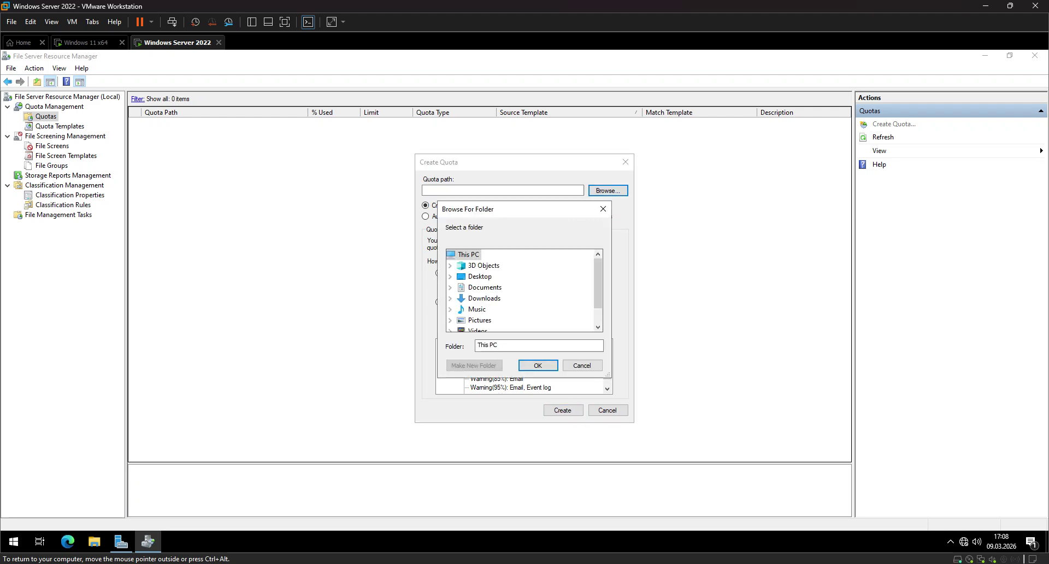
scroll(524, 290, down, 1)
click(582, 365)
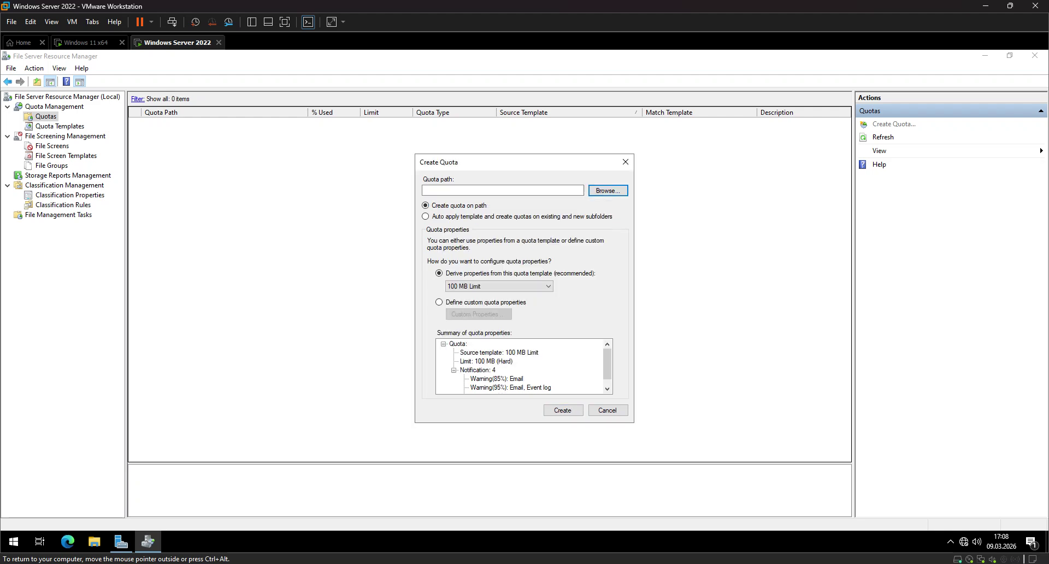
key(Return)
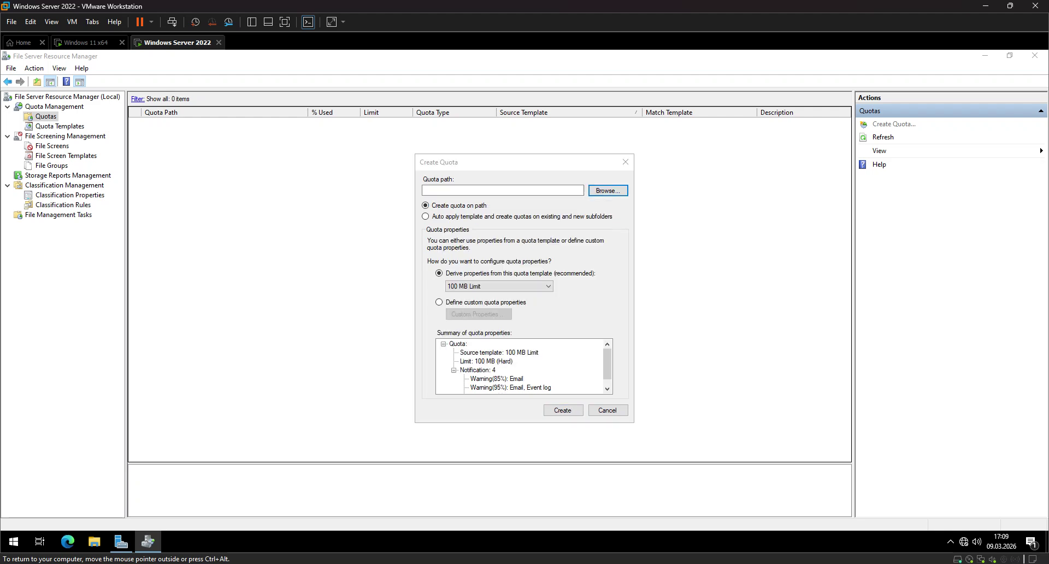
- Create a new folder named Test1 on Local Disk (C:) in File Explorer
click(35, 210)
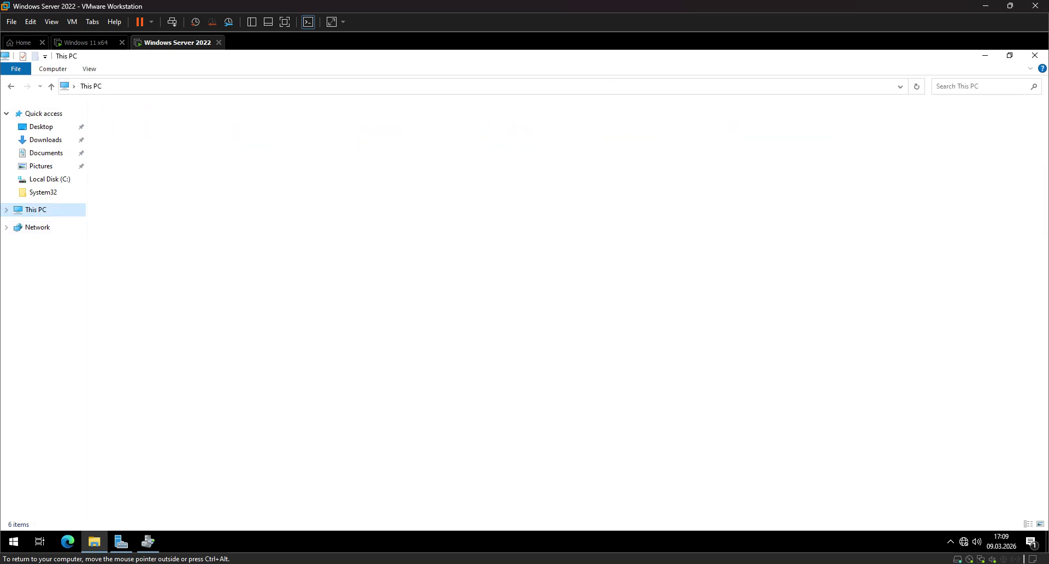
double_click(164, 206)
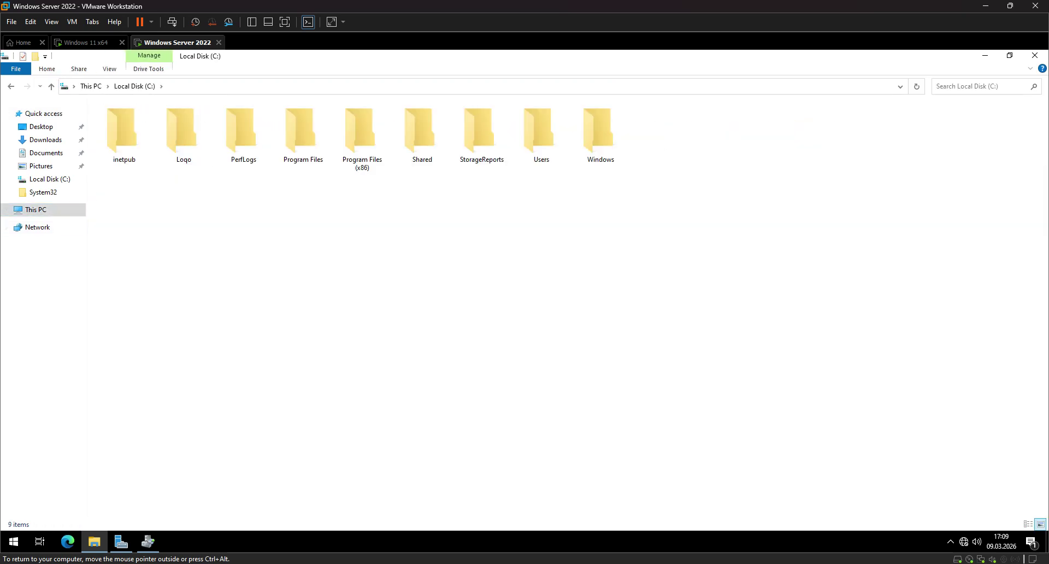
right_click(216, 232)
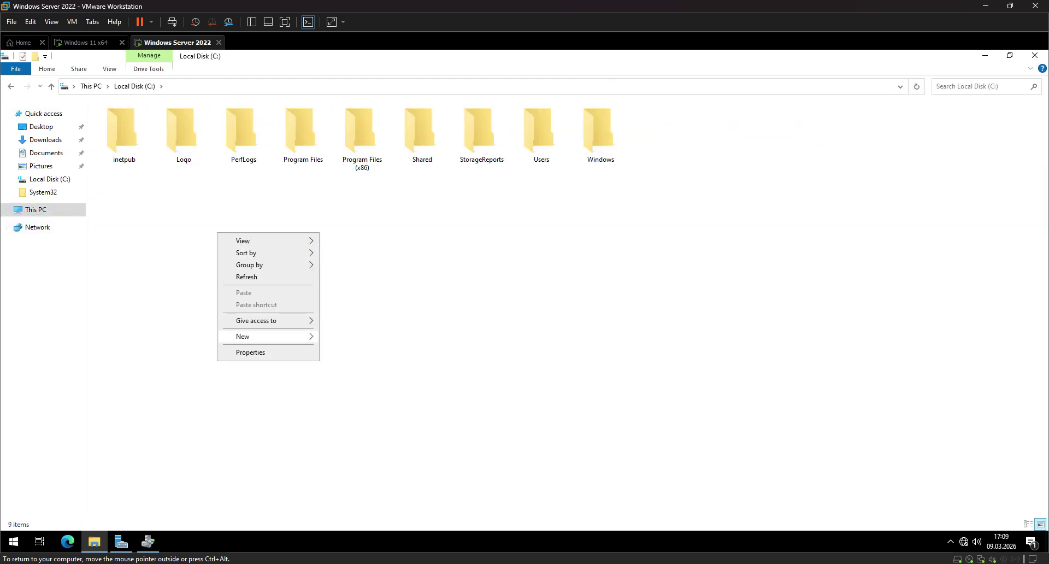
mouse_move(257, 337)
click(350, 337)
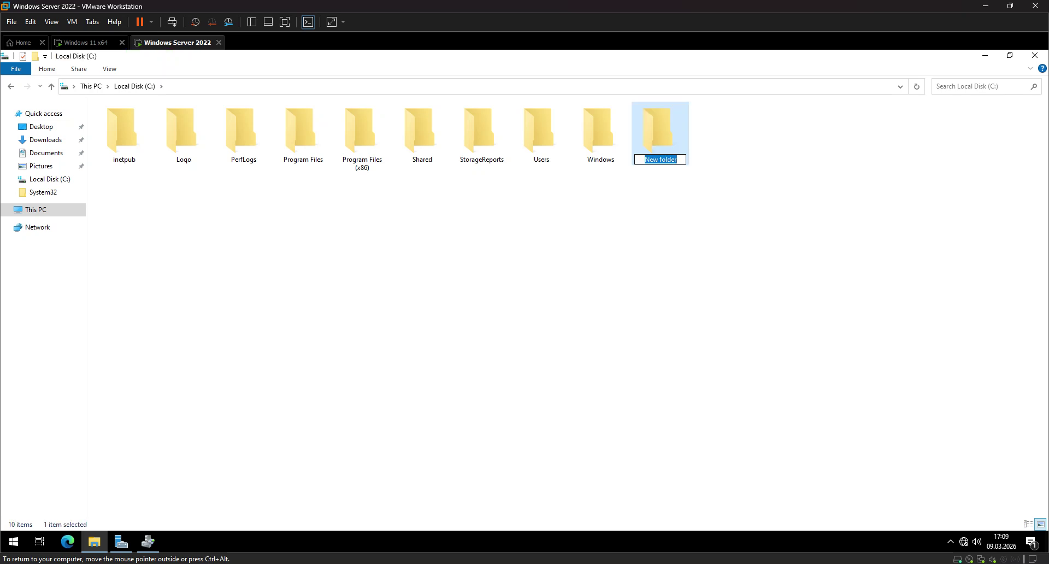
text(Test1)
key(Return)
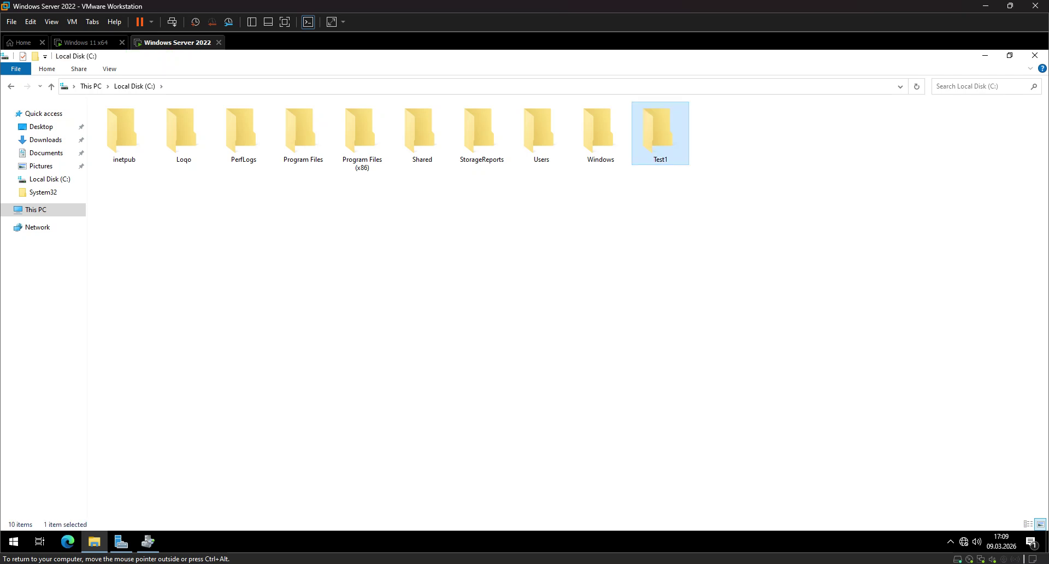
- Return to the Create Quota dialog in File Server Resource Manager and set the quota path to C:\Test1
key(ctrl+alt)
click(148, 540)
click(607, 190)
scroll(524, 290, down, 1)
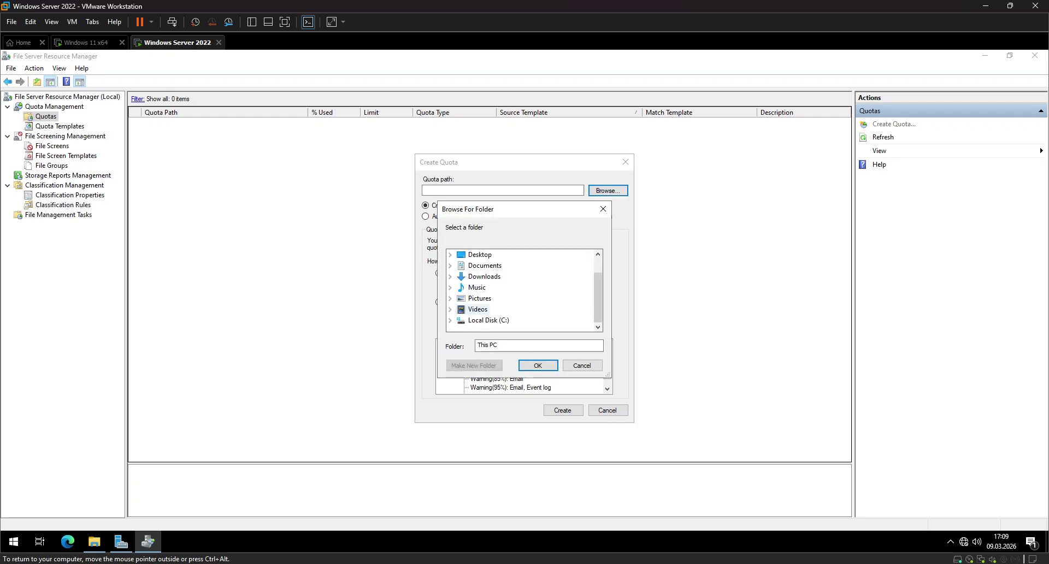
click(450, 320)
scroll(524, 290, down, 1)
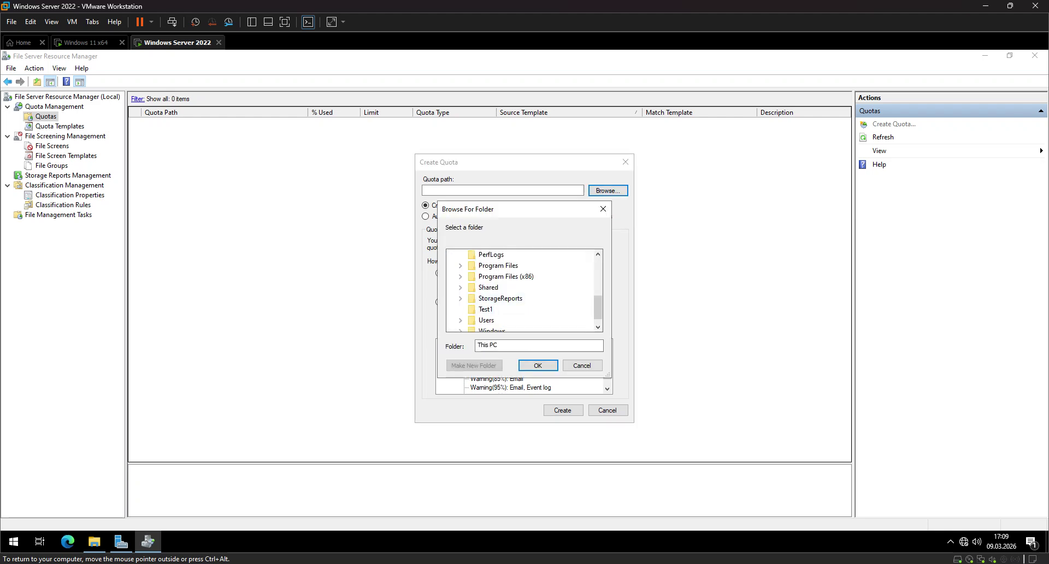
click(484, 309)
click(538, 365)
- Derive the quota properties from the 100 MB Limit template, review the summary and create the quota
click(498, 285)
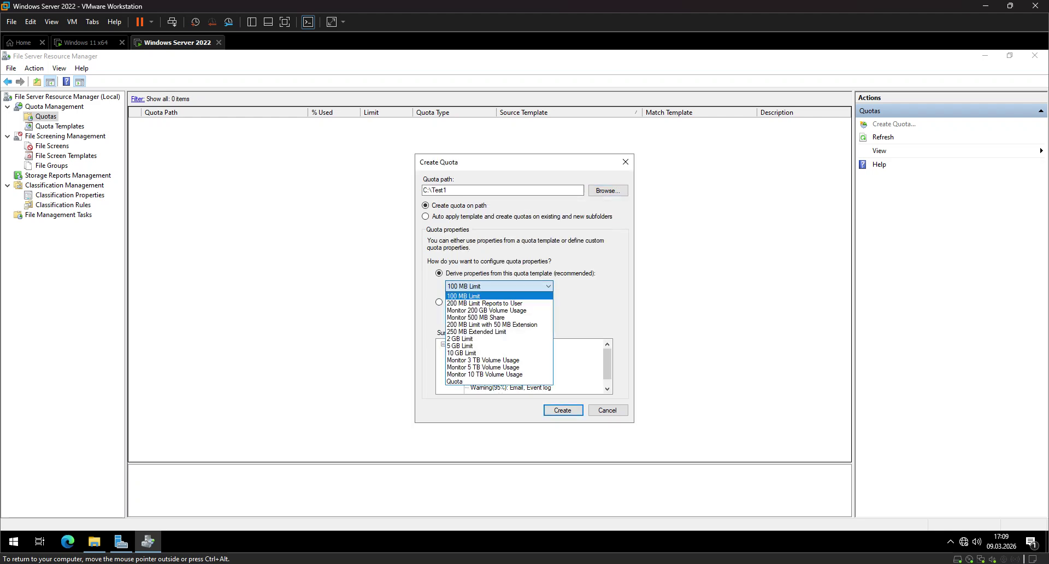
click(499, 295)
click(498, 286)
click(498, 295)
scroll(523, 366, down, 1)
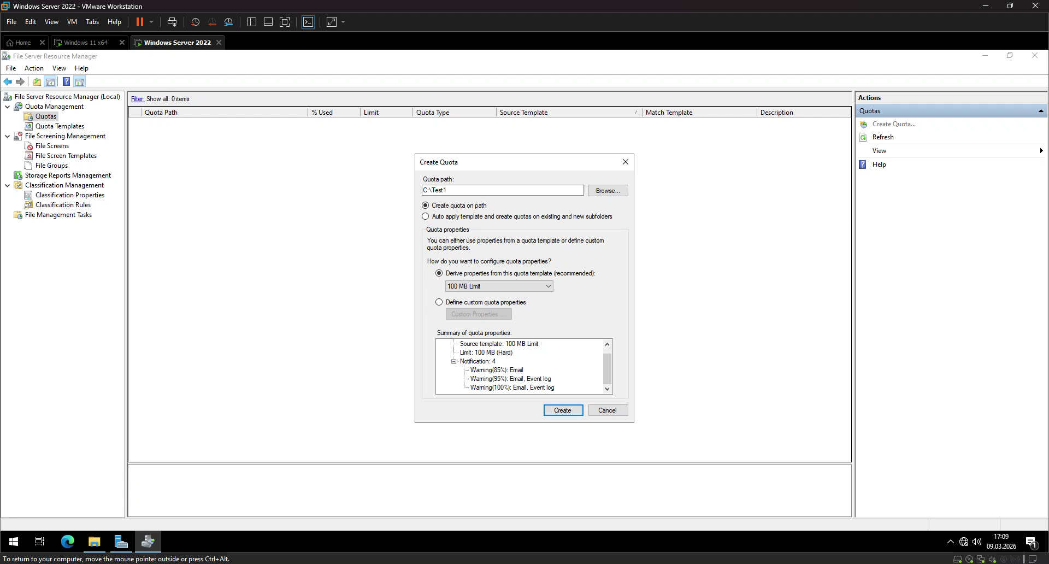
key(Return)
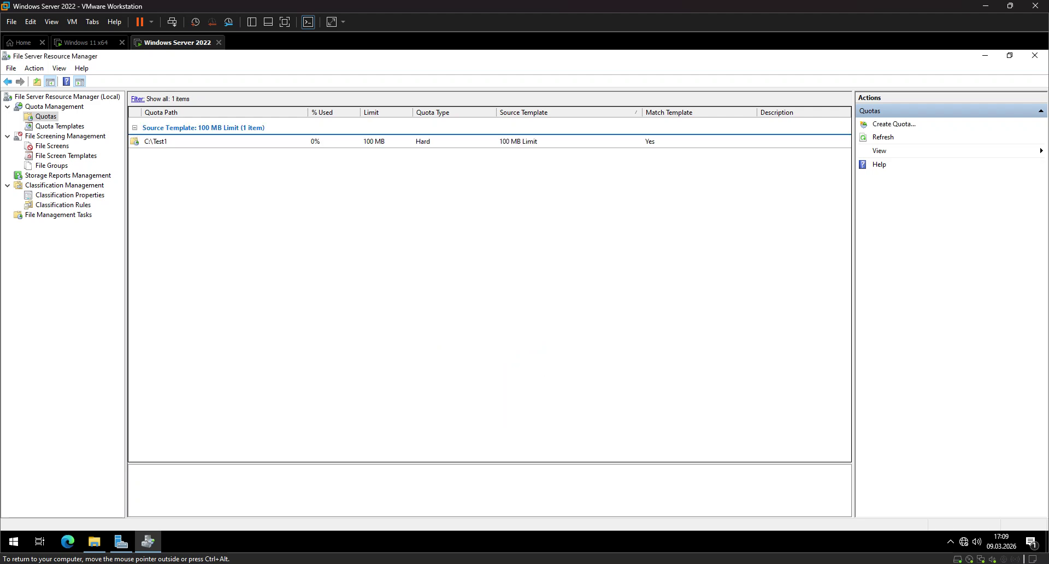
- Select the C:\Test1 quota and check its available actions and details
right_click(176, 143)
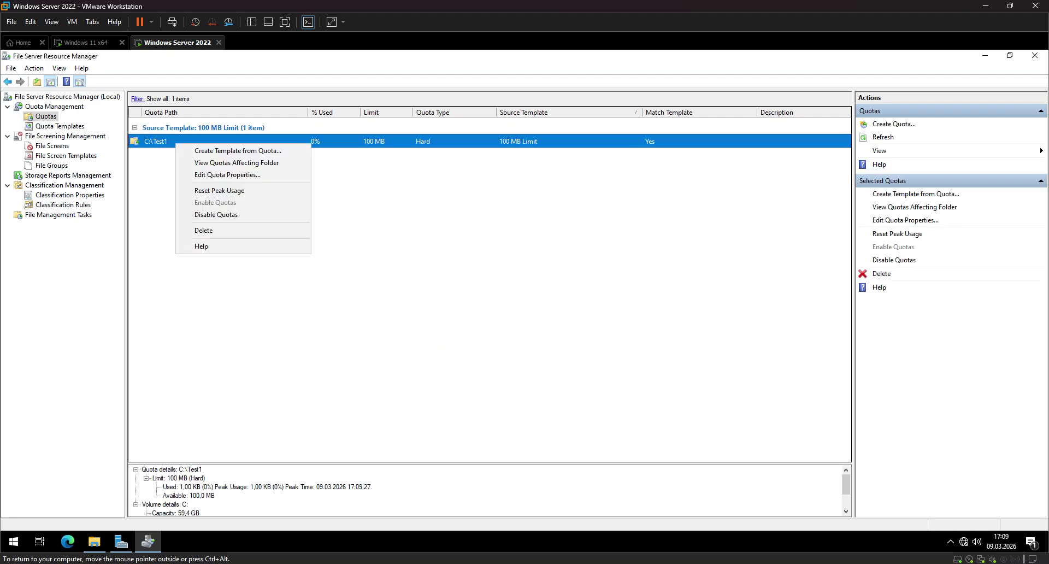
key(Escape)
click(176, 141)
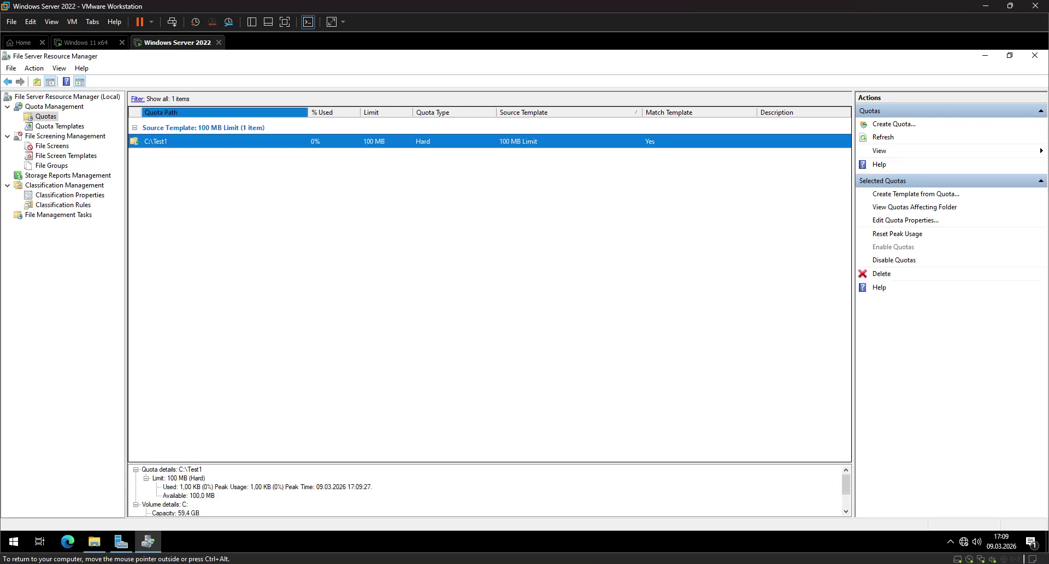
- Switch to File Explorer and check the Test1 folder on Local Disk (C:)
click(94, 541)
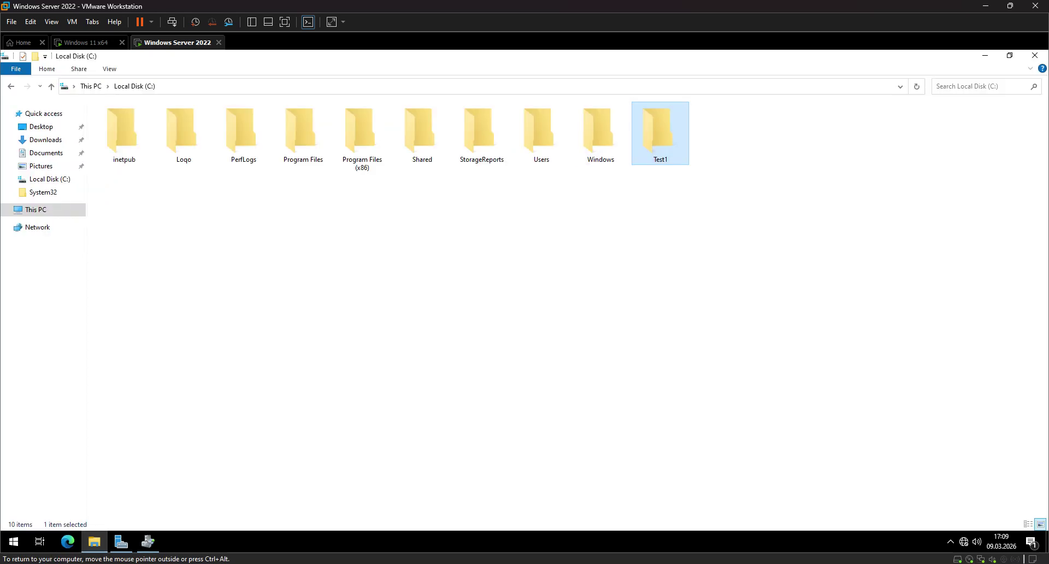
right_click(655, 132)
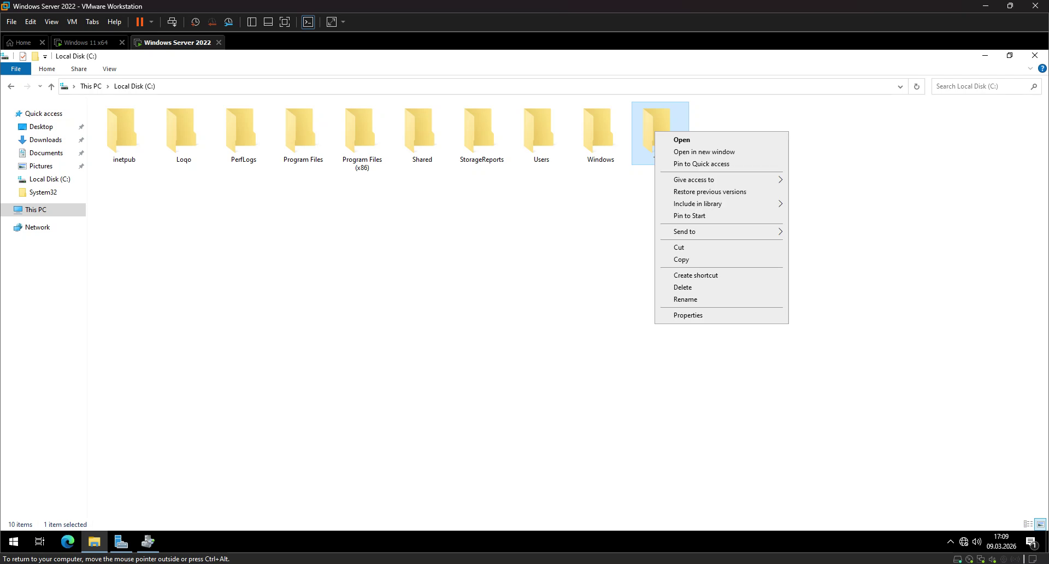
click(382, 218)
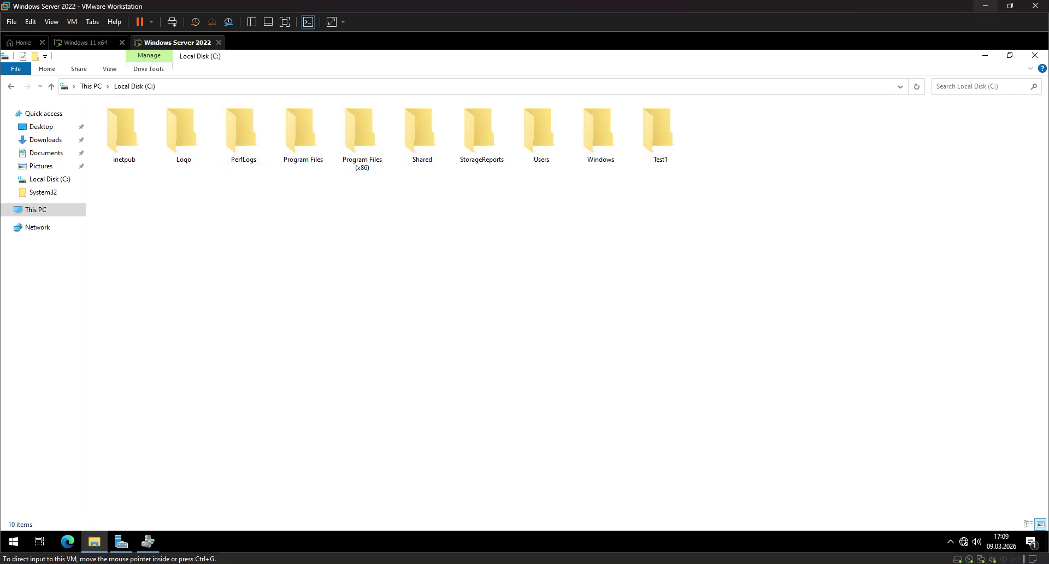
- Switch to File Explorer on the host computer and select the Astral folder in E:\Samples\TPS
click(985, 6)
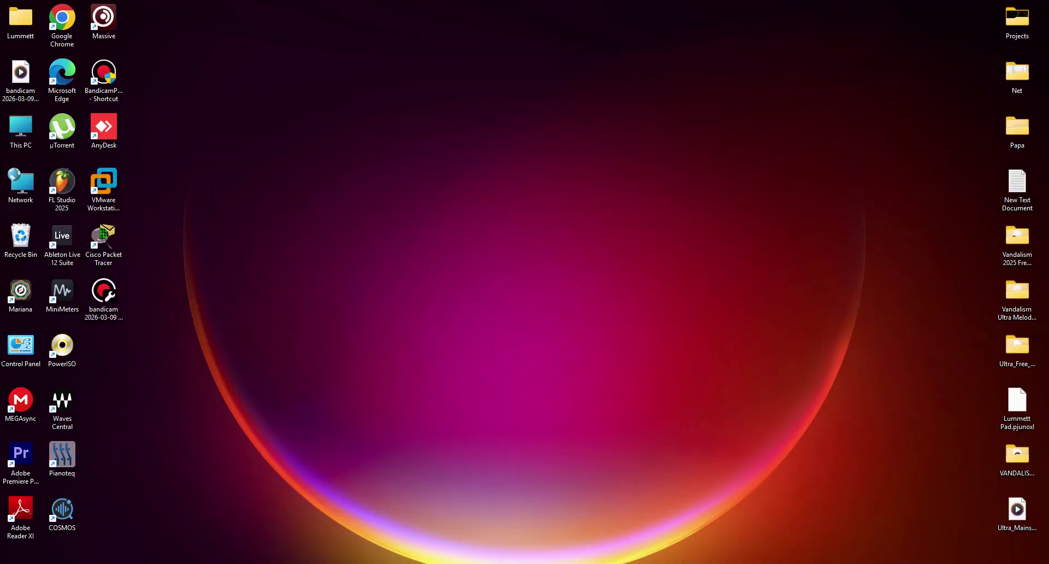
double_click(1017, 19)
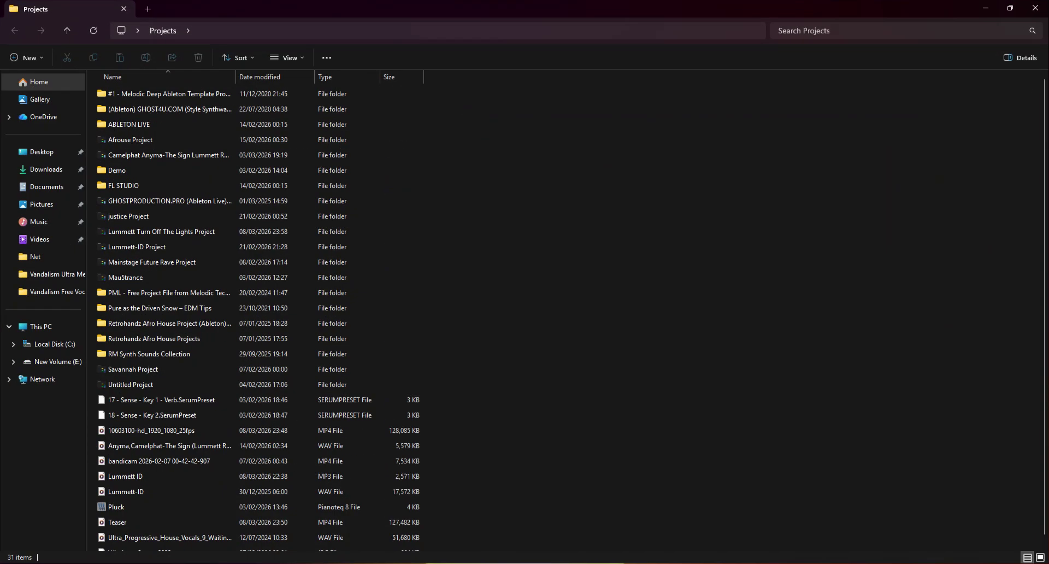
click(53, 361)
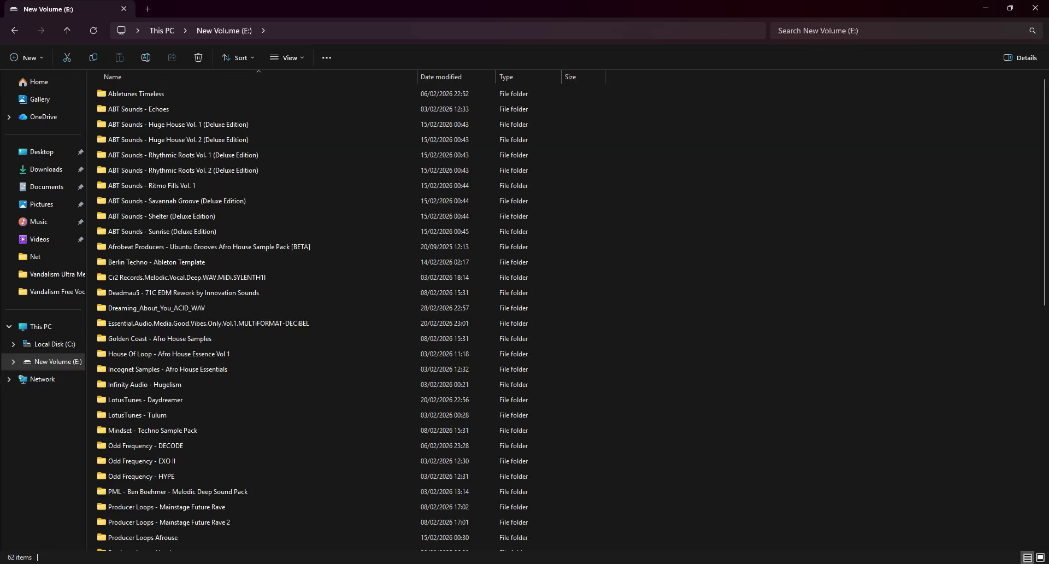
scroll(350, 317, down, 10)
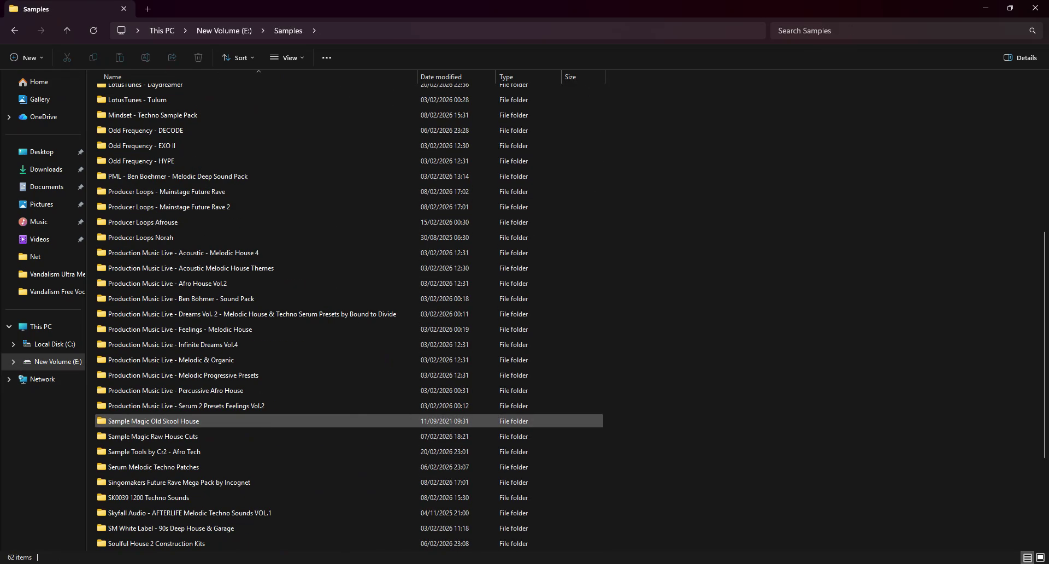
double_click(114, 468)
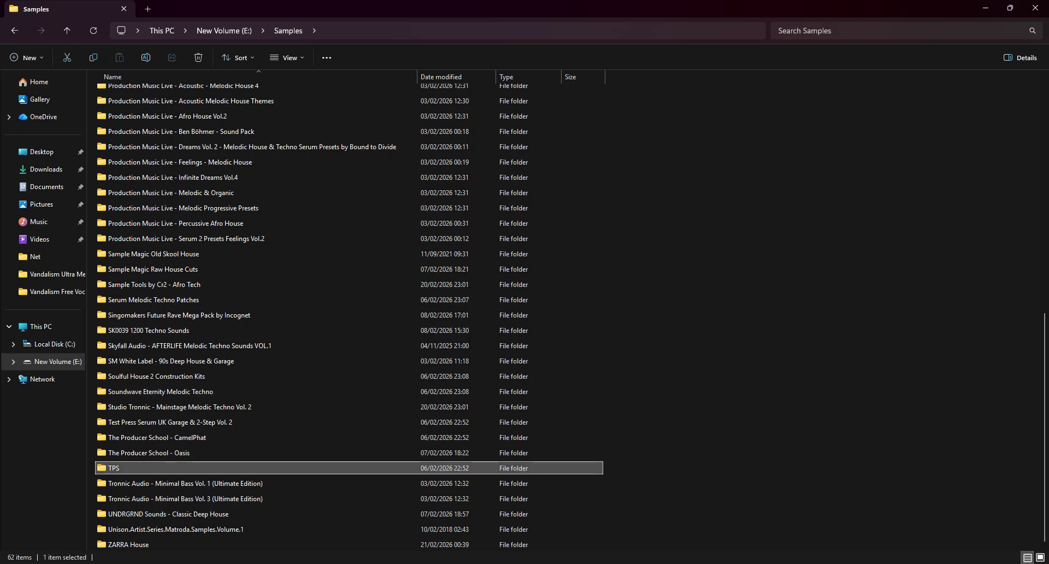
click(116, 94)
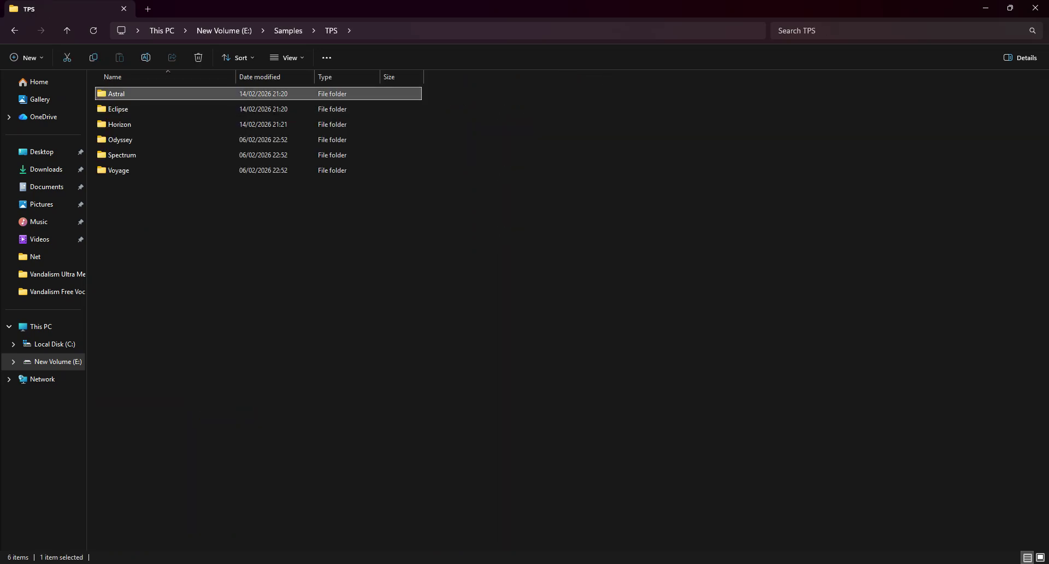
- Check the size of the Astral folder in its properties
right_click(119, 98)
click(175, 324)
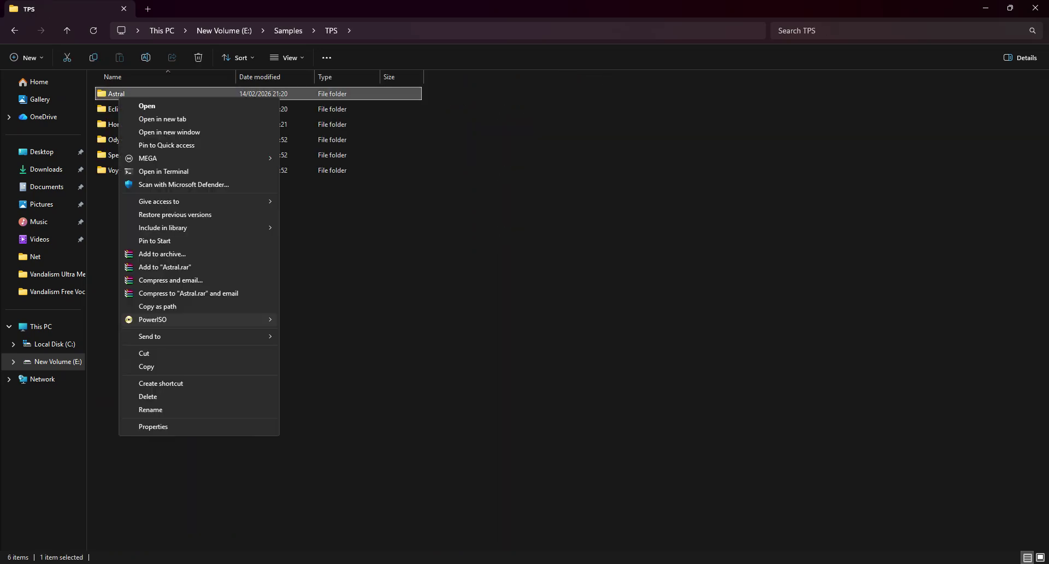
click(153, 427)
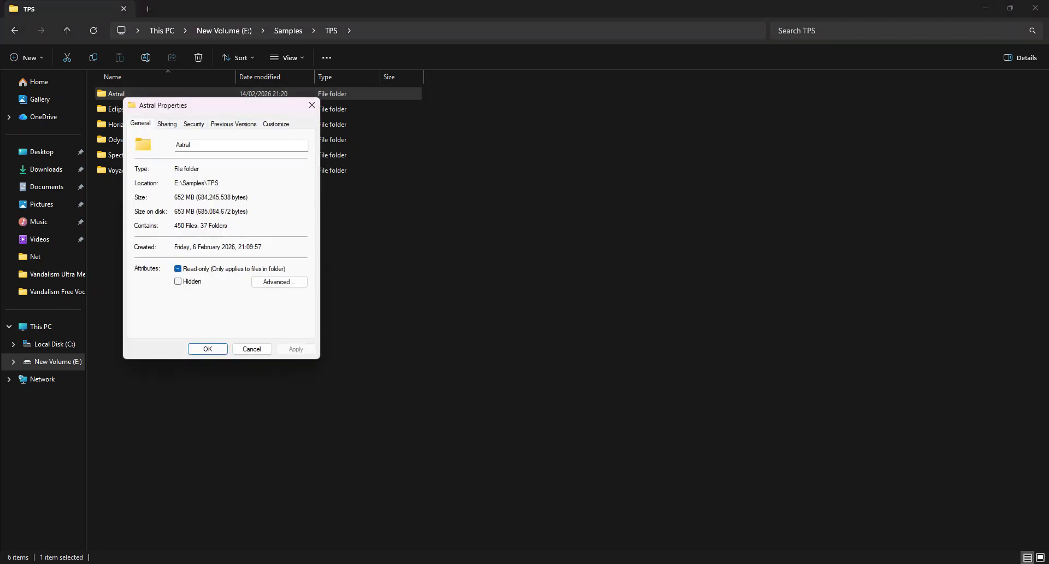
click(312, 105)
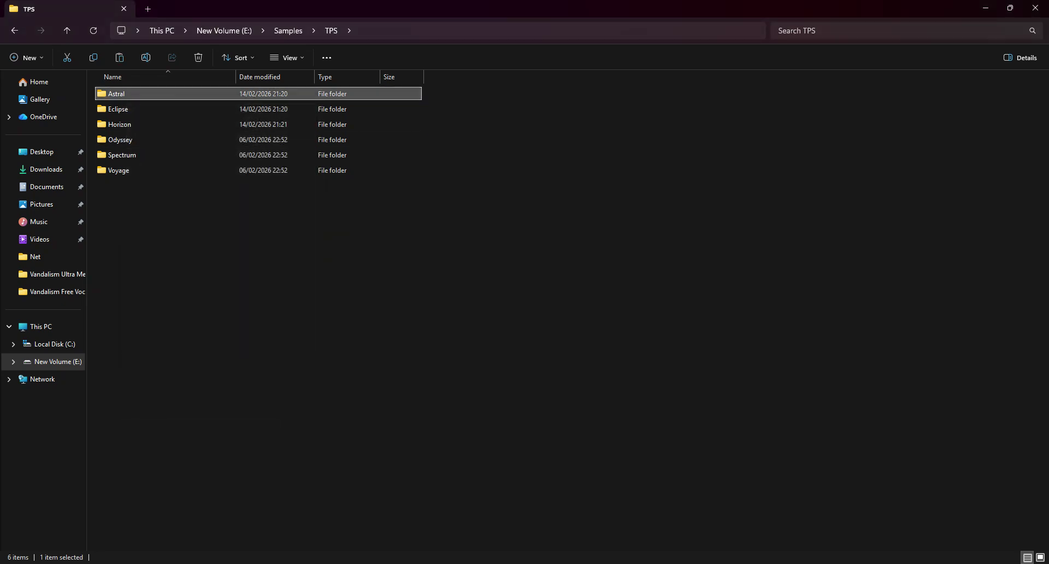
- Copy the Astral folder and paste it into C:\Test1 on the Windows Server 2022 virtual machine
key(alt+Tab)
double_click(659, 132)
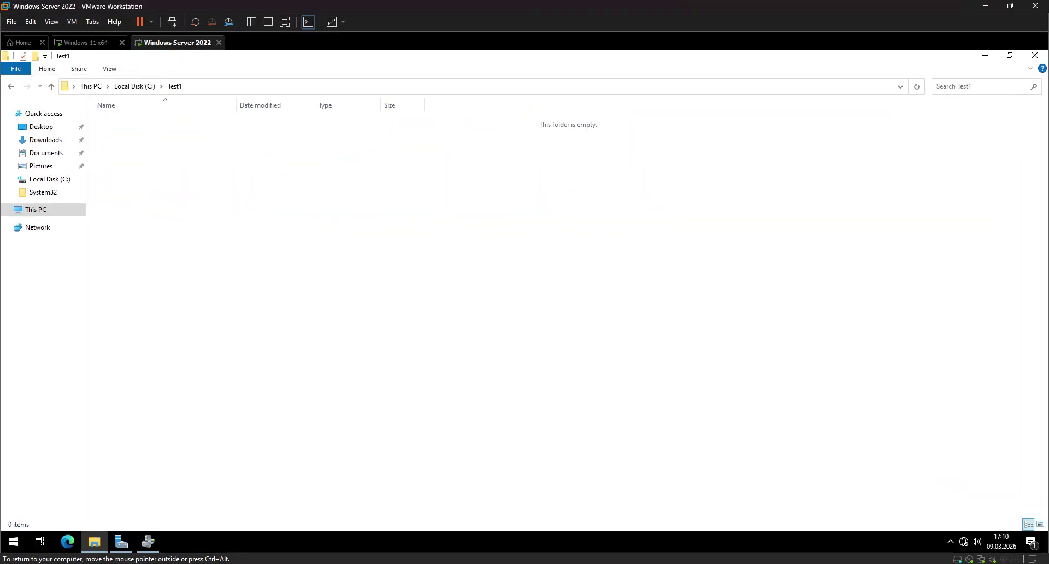
key(ctrl+v)
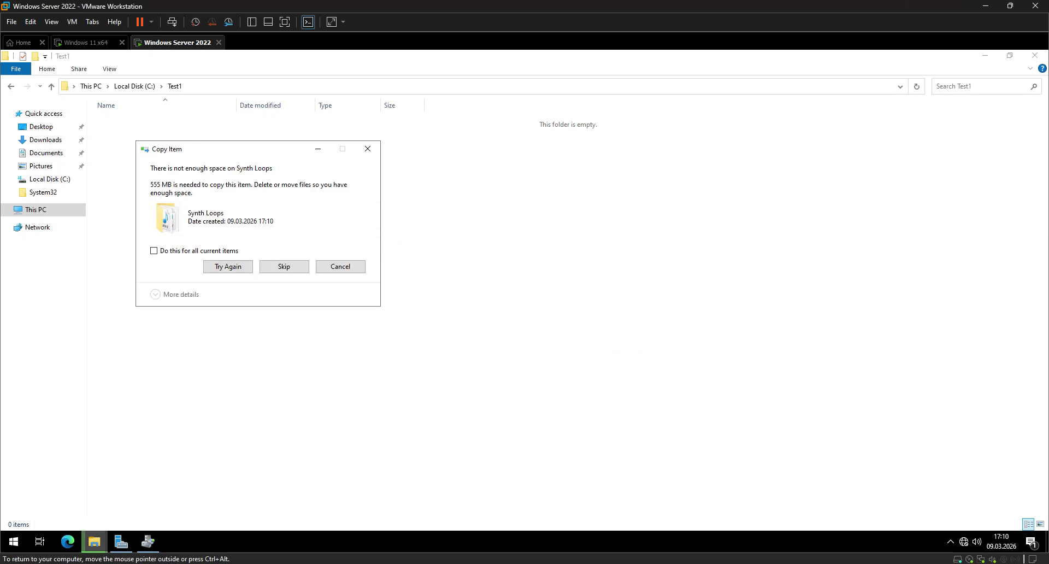
- Move the Copy Item dialog aside, check the drive space in This PC and return to the copy dialog
drag(194, 148, 328, 125)
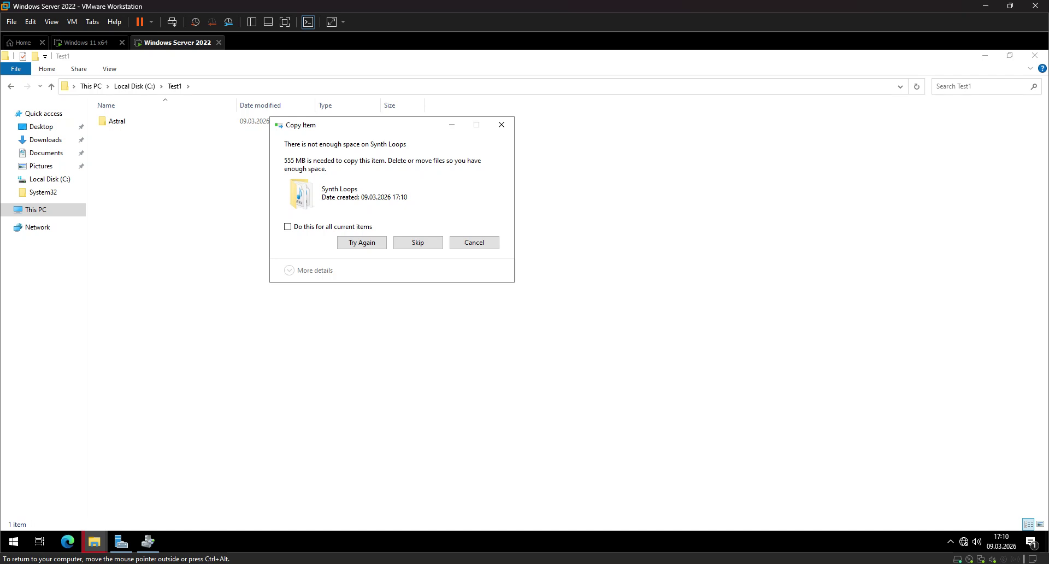
drag(327, 128, 503, 127)
click(35, 209)
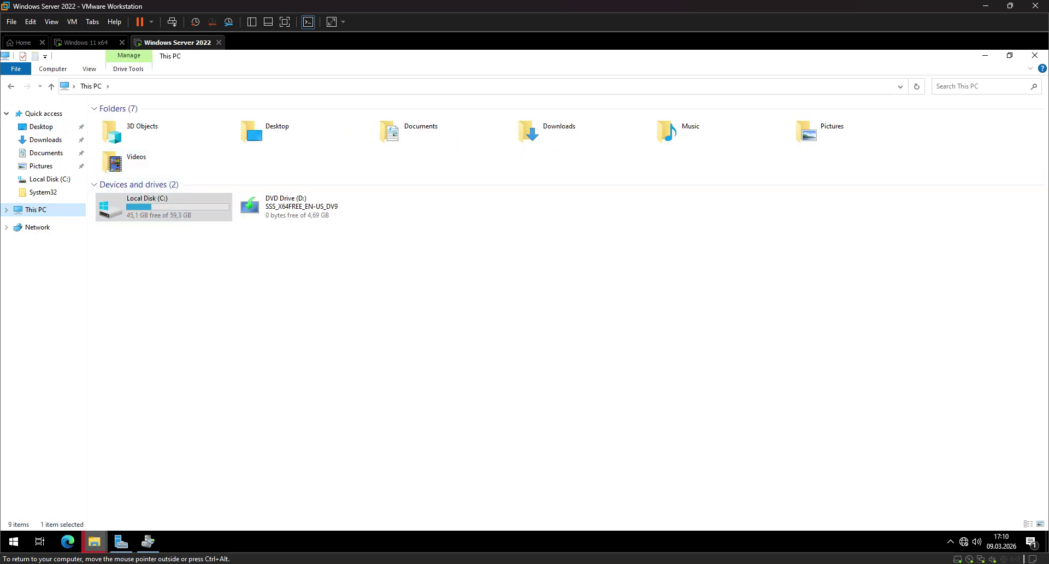
click(94, 541)
click(163, 494)
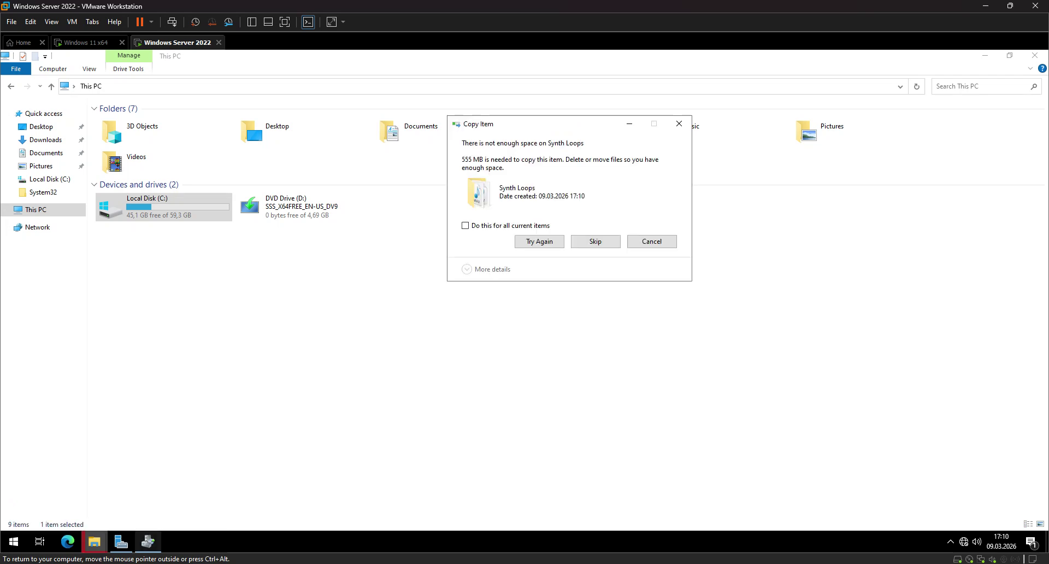
- Switch to File Server Resource Manager and try to change the C:\Test1 quota to the 2 GB Limit template
click(148, 541)
right_click(176, 143)
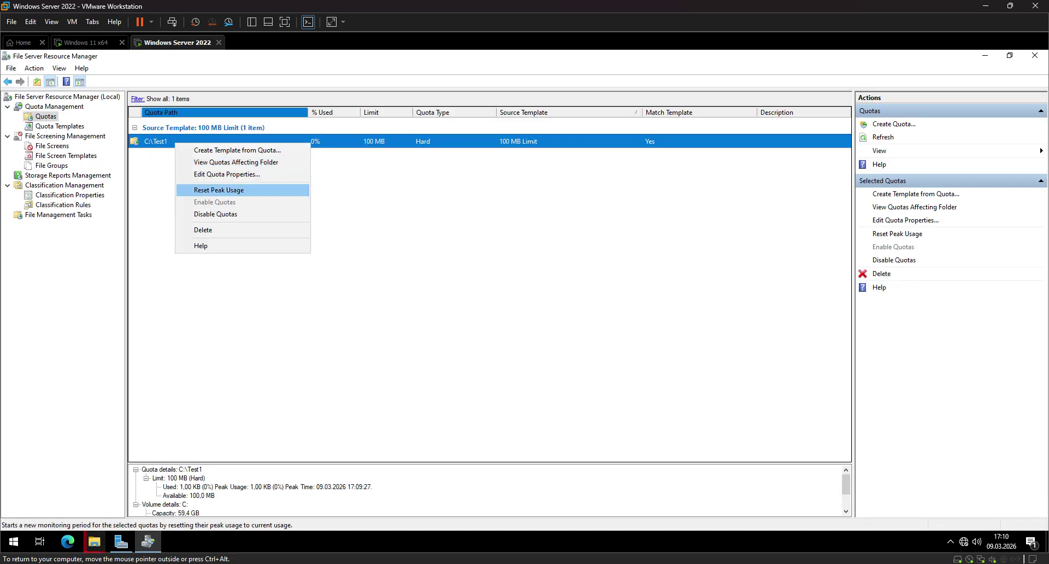
click(227, 174)
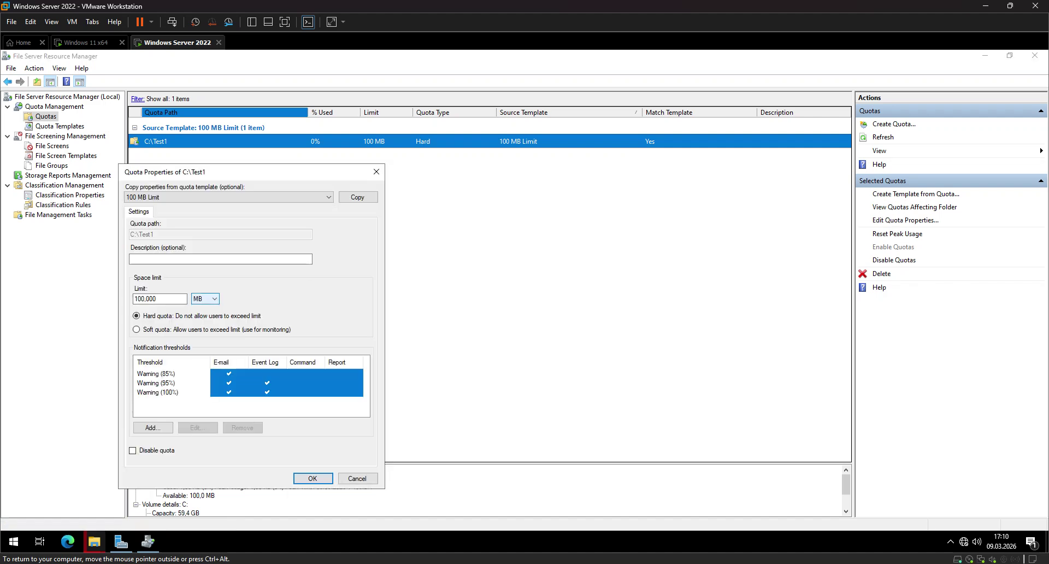
click(228, 196)
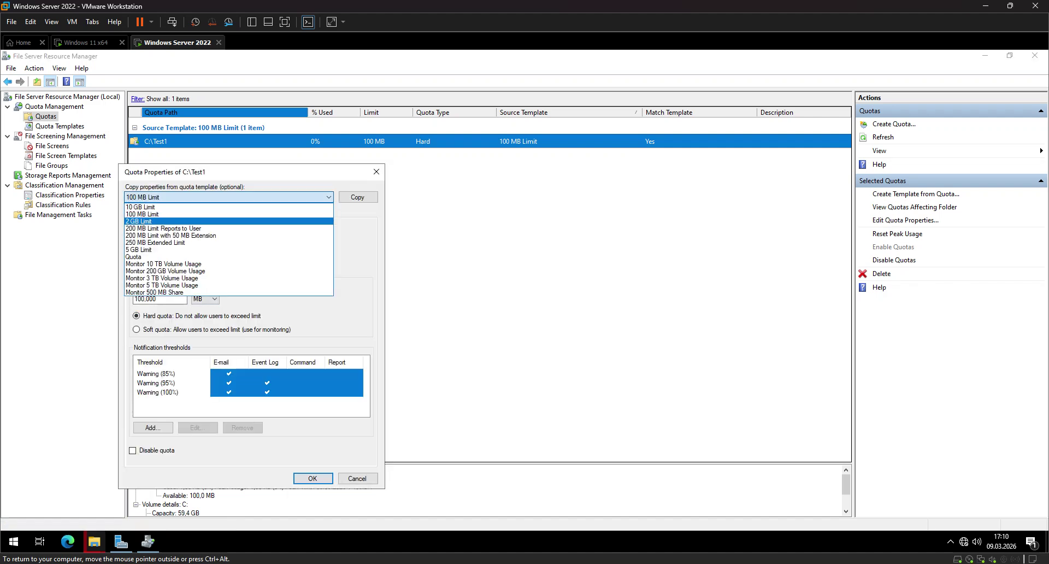
click(228, 221)
click(313, 478)
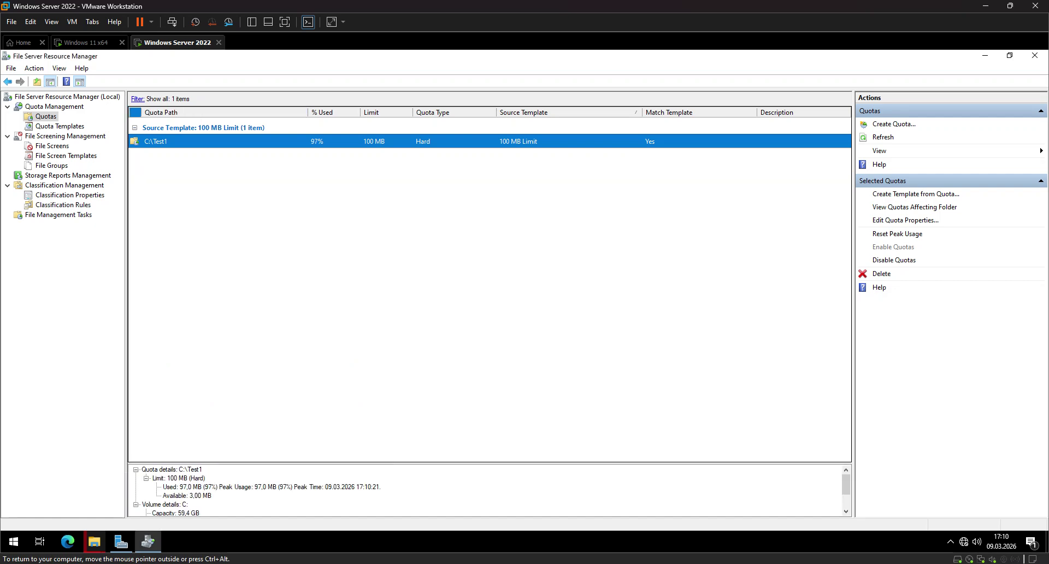
- Return to the Copy Item dialog, retry the Synth Loops copy and cancel it for all current items
click(94, 542)
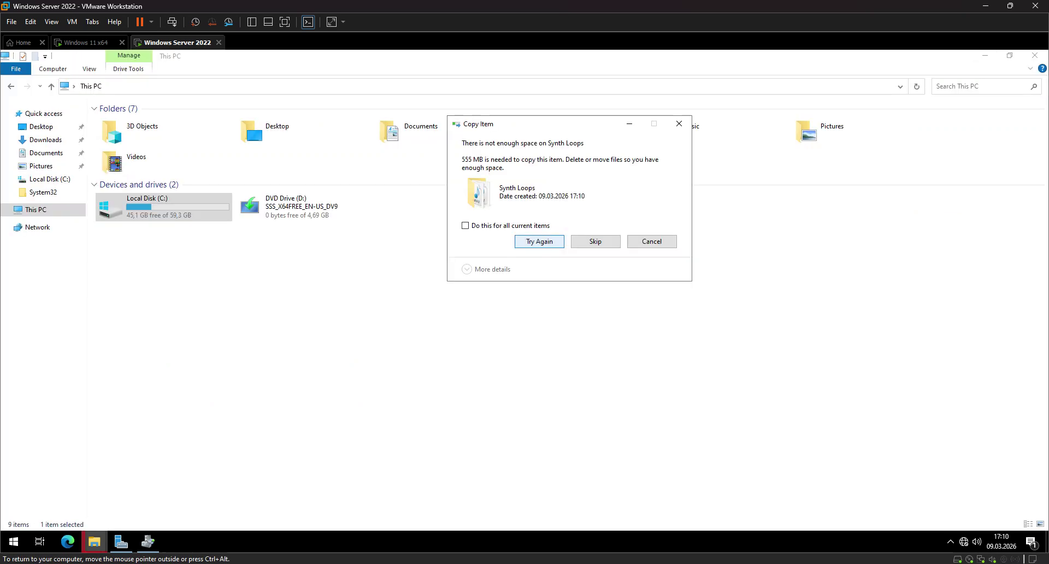
click(539, 241)
click(465, 225)
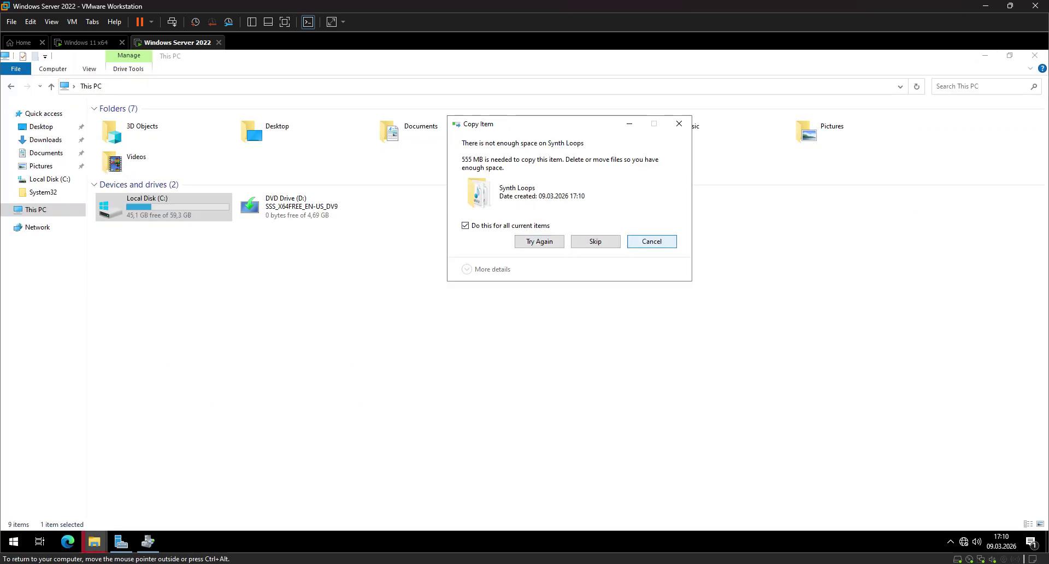
click(651, 241)
- Delete the Astral folder from C:\Test1, paste it there again and retry the blocked Synth Loops item
double_click(163, 206)
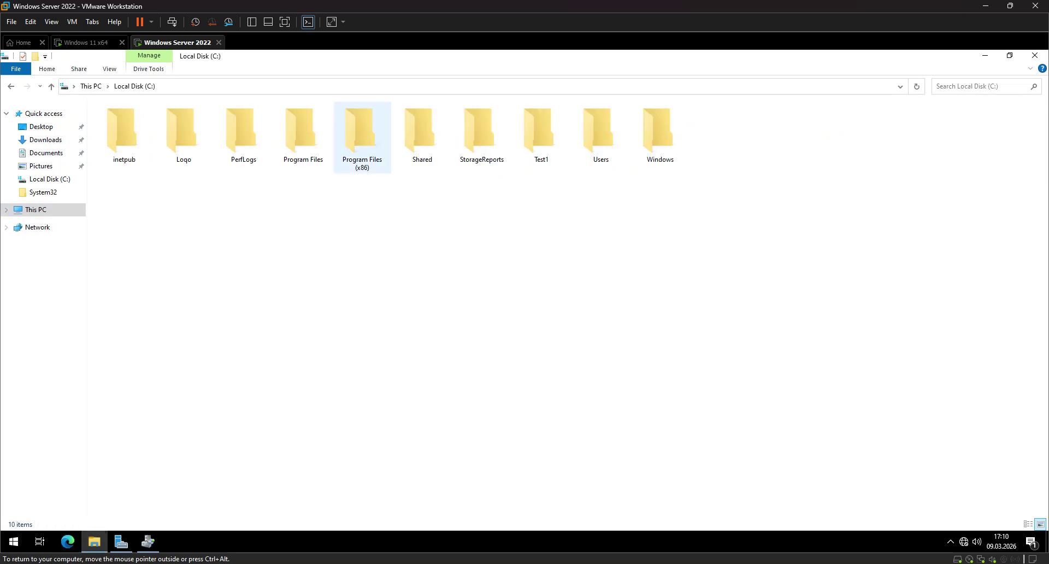
double_click(541, 134)
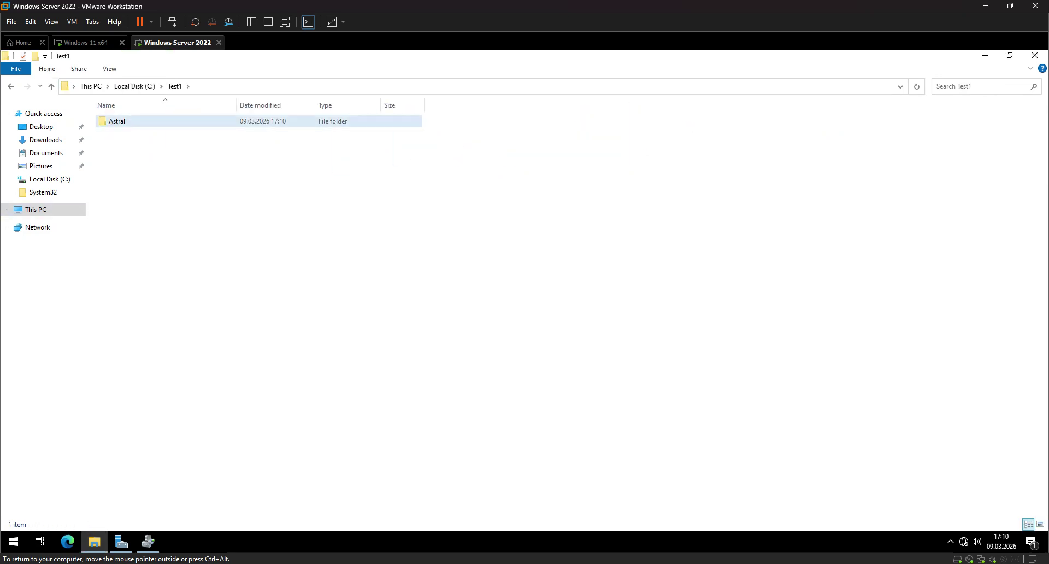
click(258, 120)
key(Delete)
key(ctrl+v)
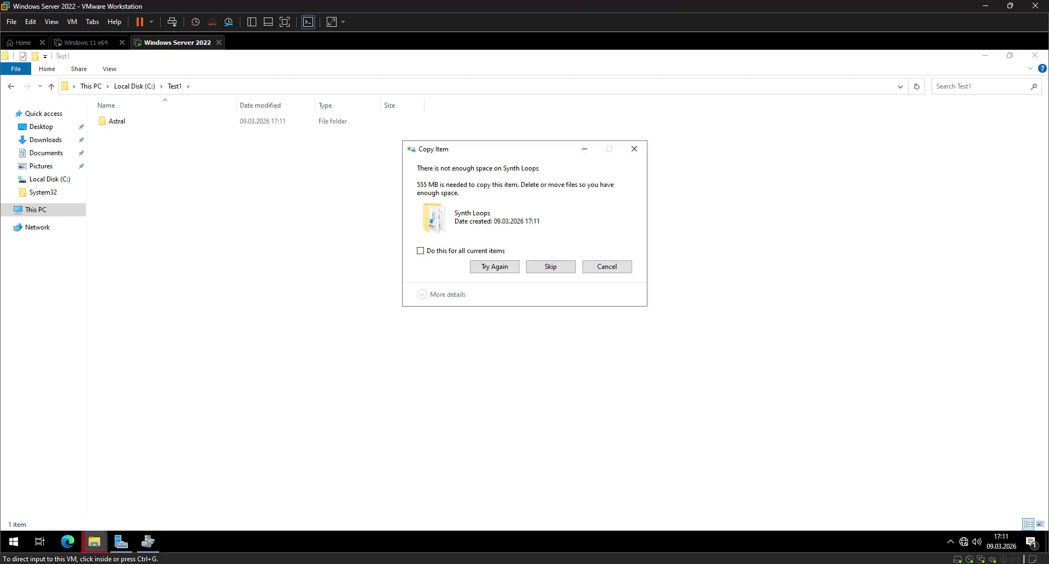
click(494, 266)
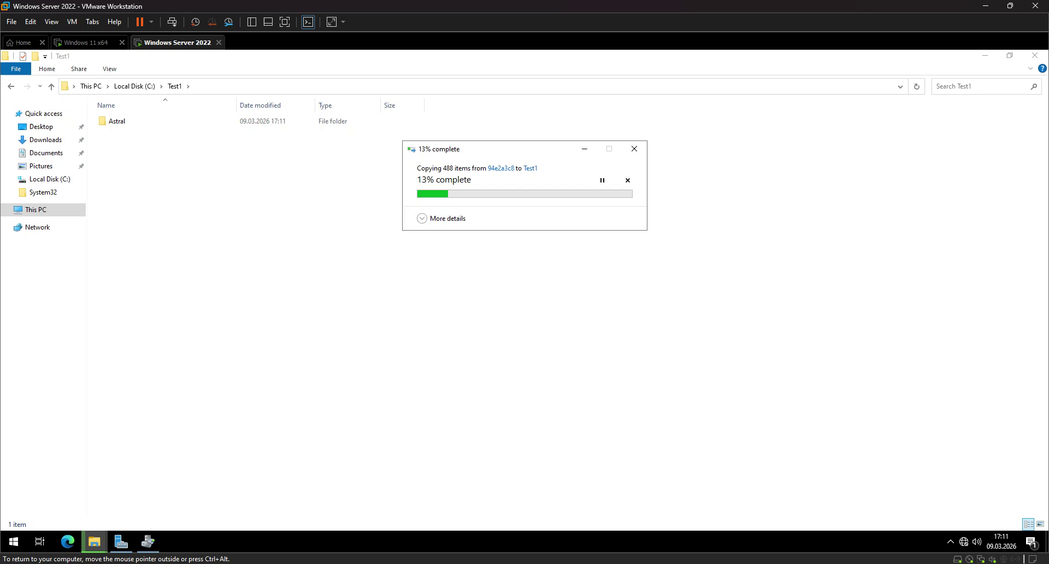
- Switch to File Server Resource Manager and refresh the quota list to check the usage of C:\Test1
click(147, 541)
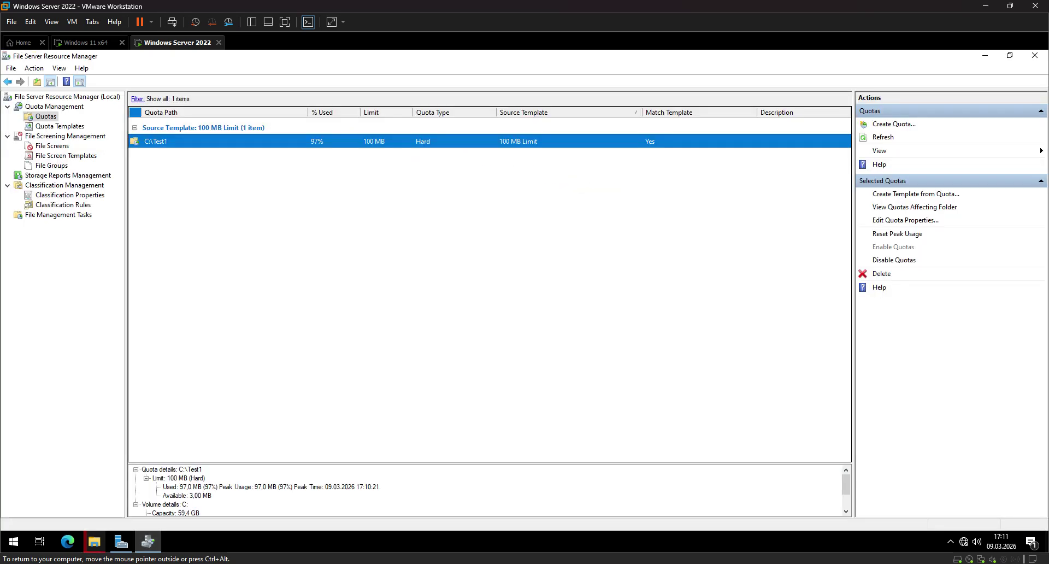
click(219, 180)
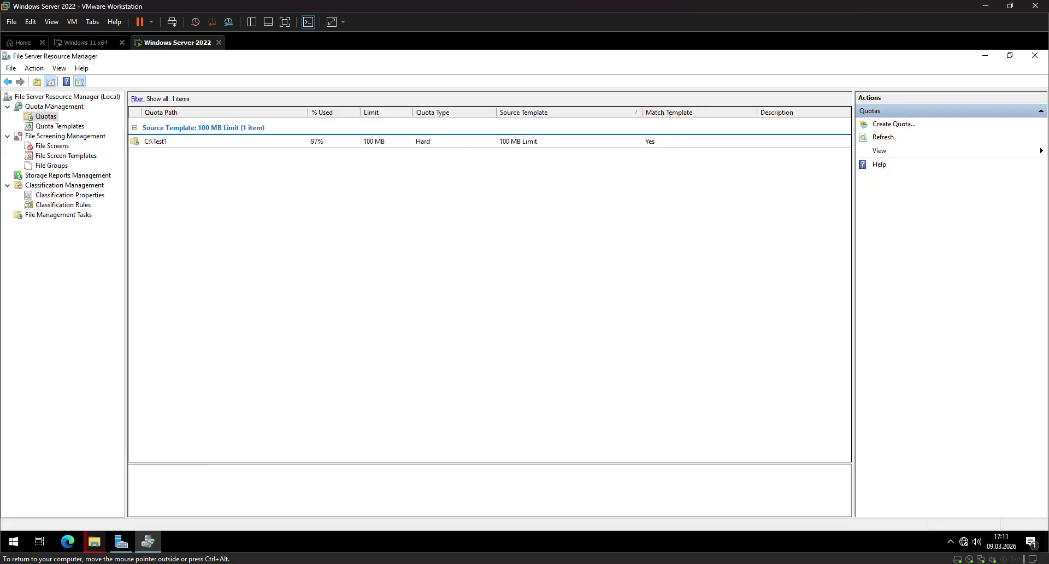
click(357, 127)
click(357, 140)
right_click(357, 166)
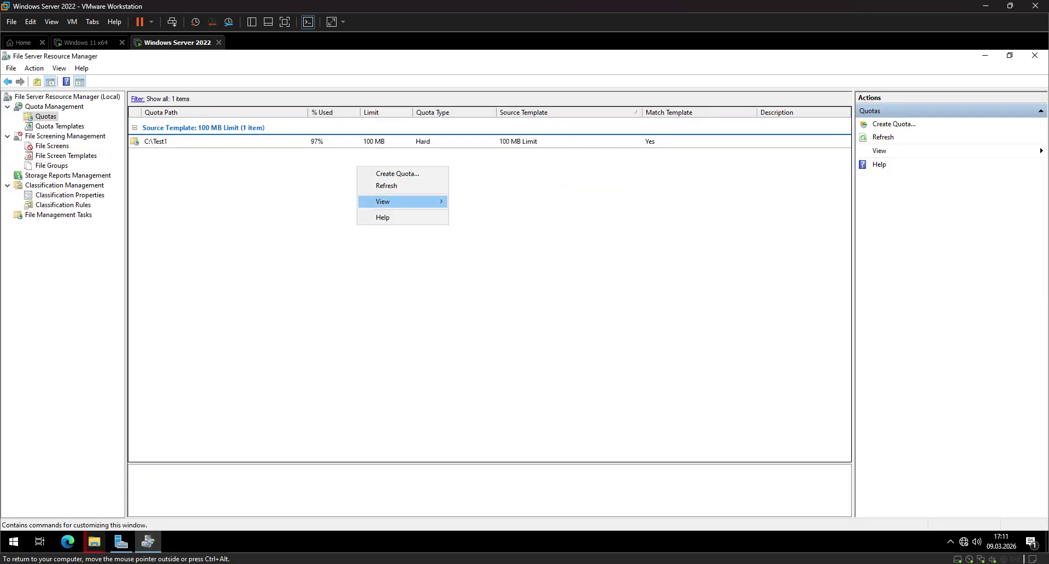
click(387, 186)
- Edit the C:\Test1 quota properties and set the space limit to 200 GB
right_click(377, 141)
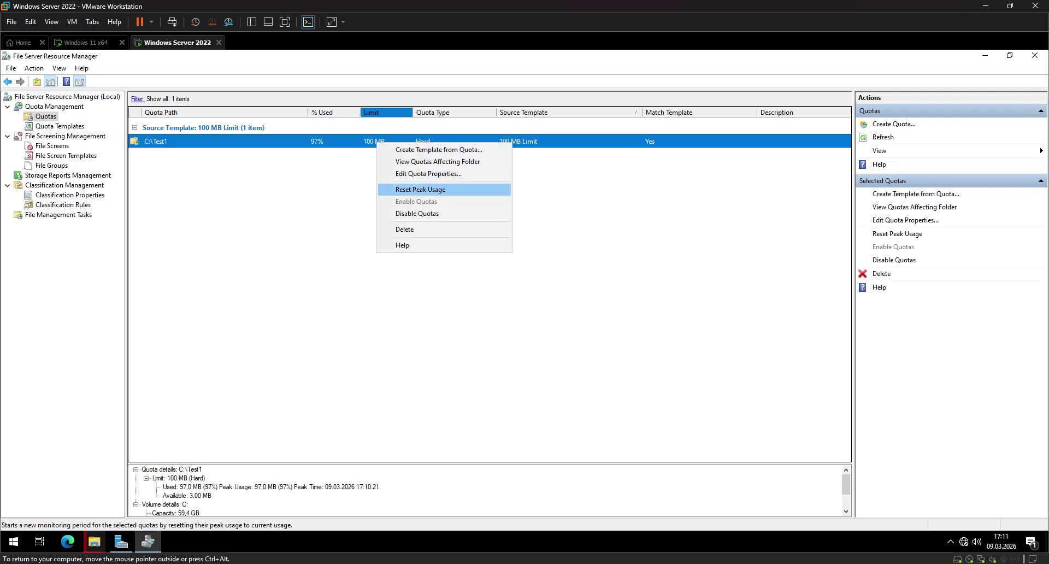
click(429, 174)
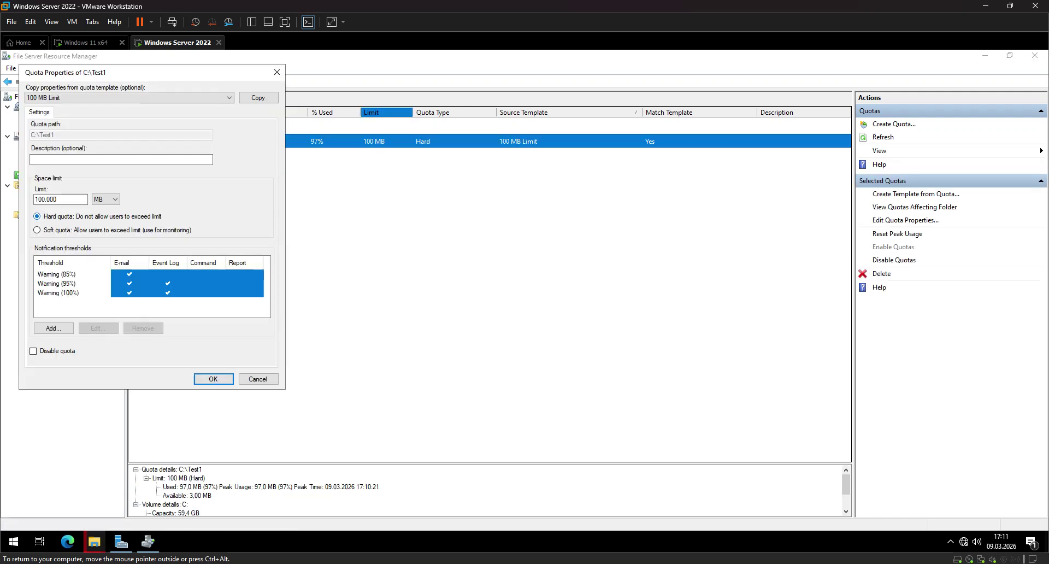
double_click(60, 199)
text(20000)
click(105, 198)
click(103, 224)
key(shift+Tab)
text(200)
key(Return)
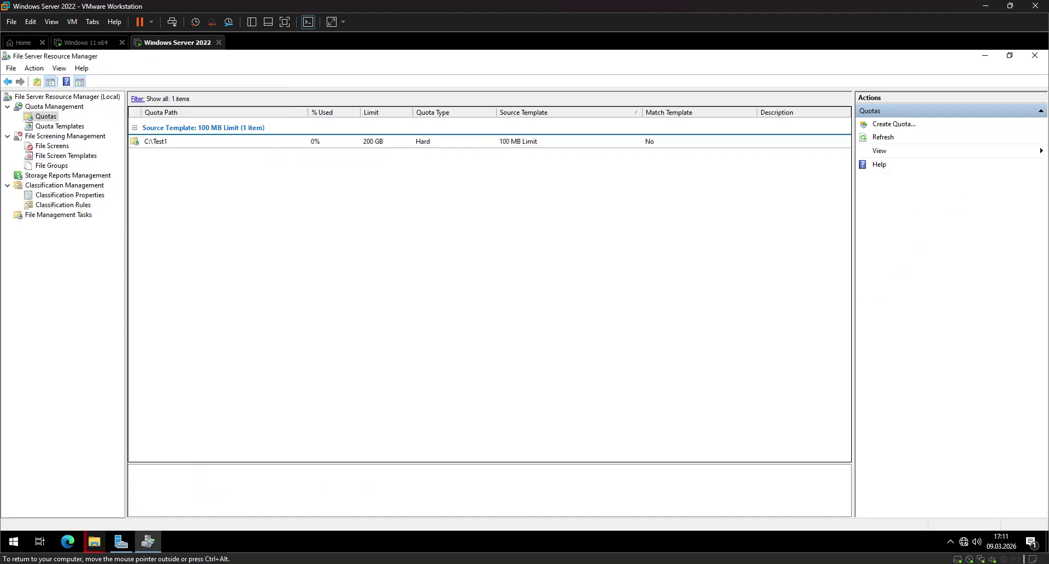
- Select the C:\Test1 quota and check its updated details in the Quotas list
right_click(531, 134)
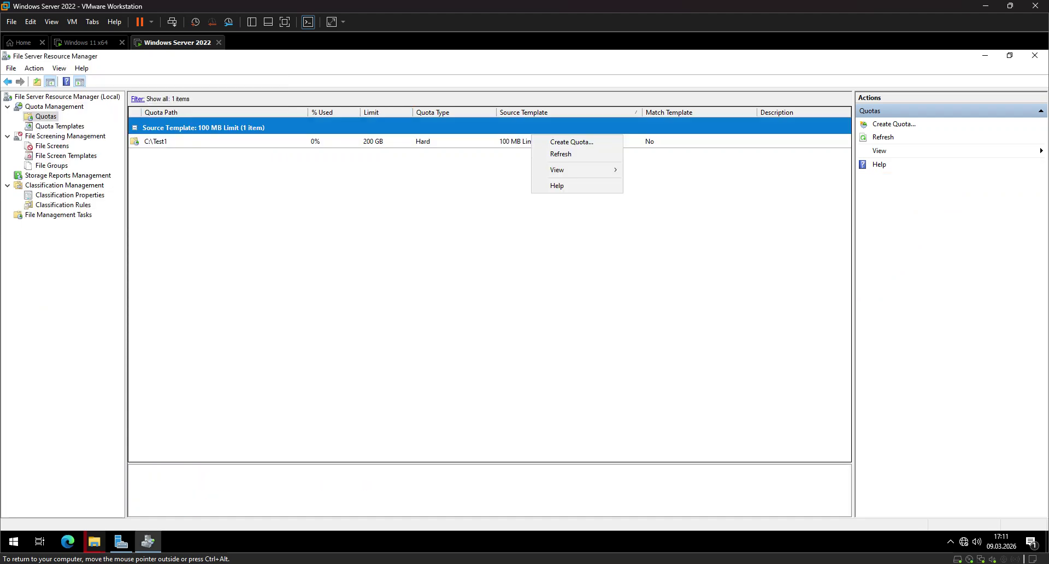
key(Escape)
click(156, 141)
click(59, 126)
click(45, 116)
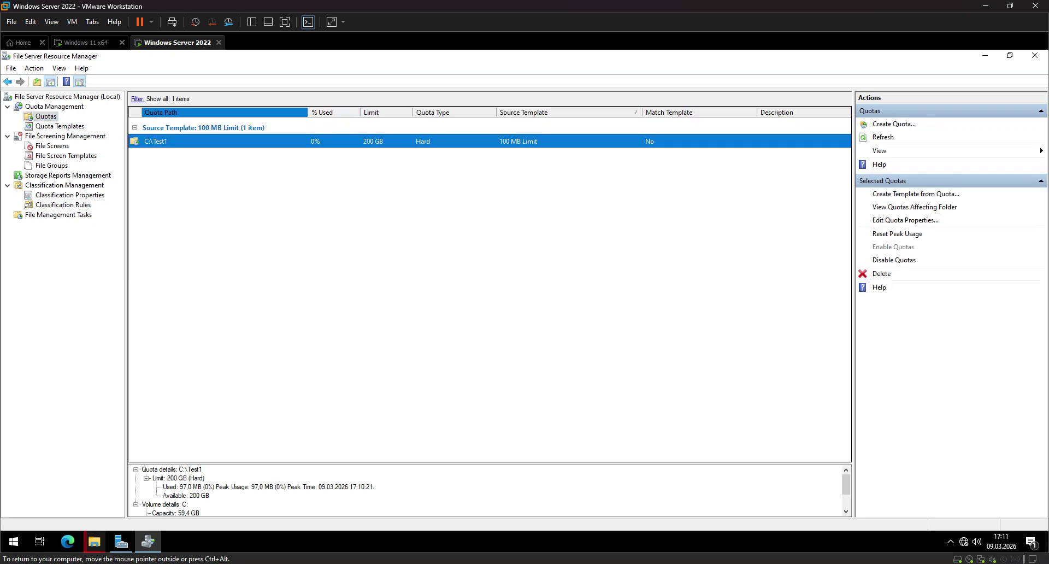
- Edit the C:\Test1 quota properties, copying the settings from the 2 GB Limit template, and save the change
right_click(282, 138)
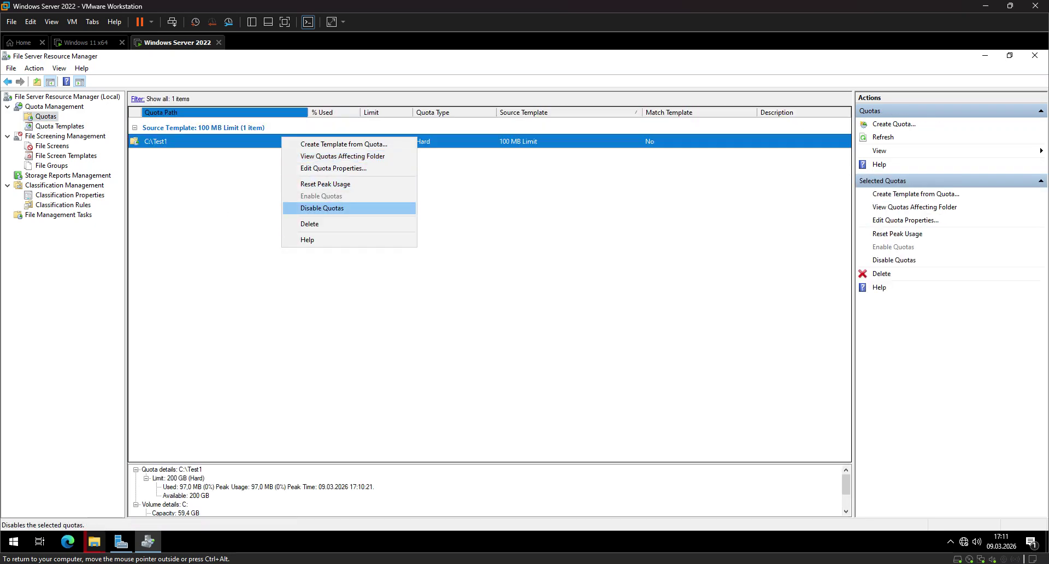
click(333, 169)
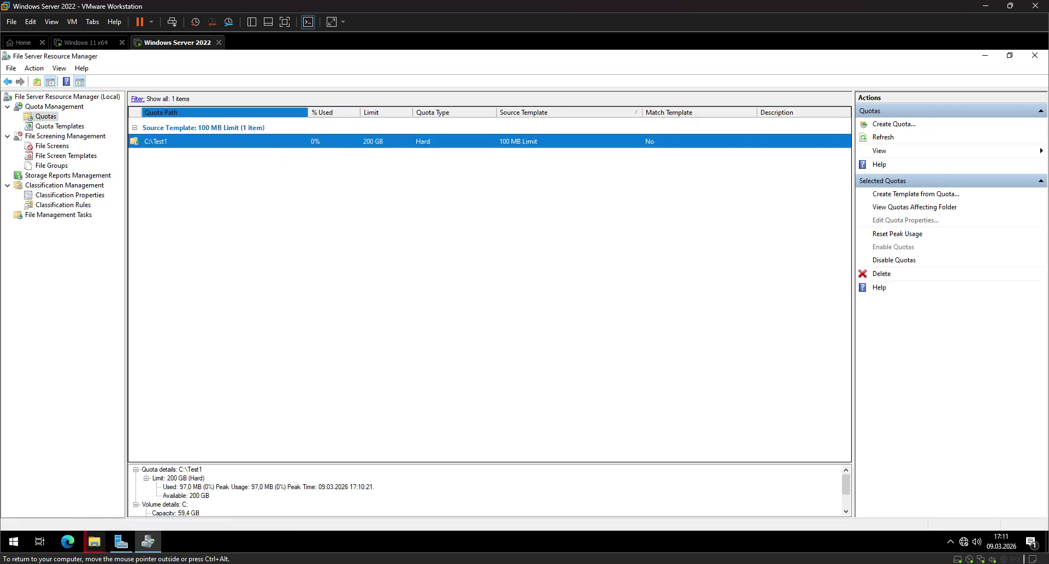
click(143, 112)
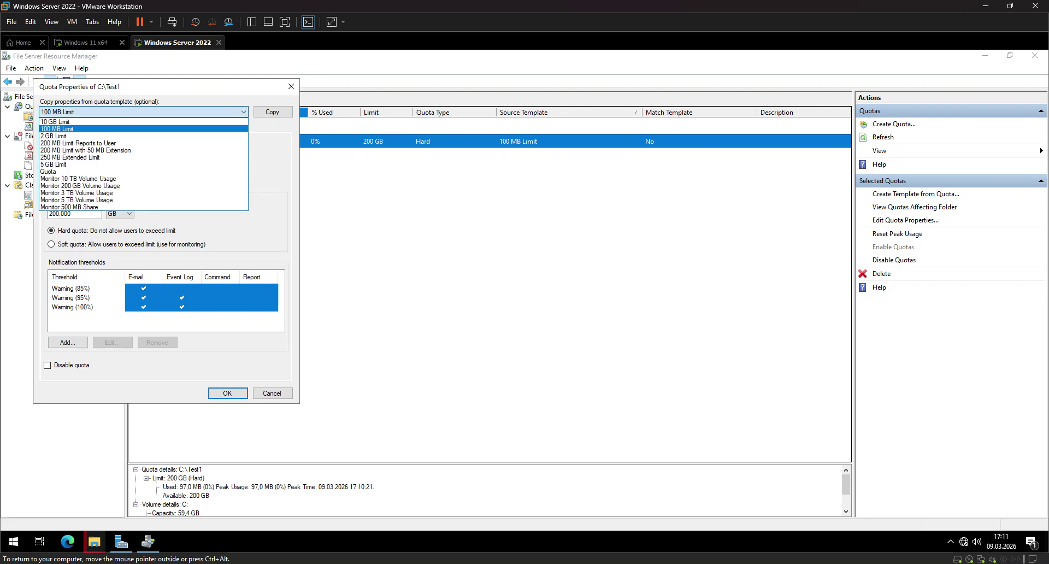
click(54, 136)
click(272, 111)
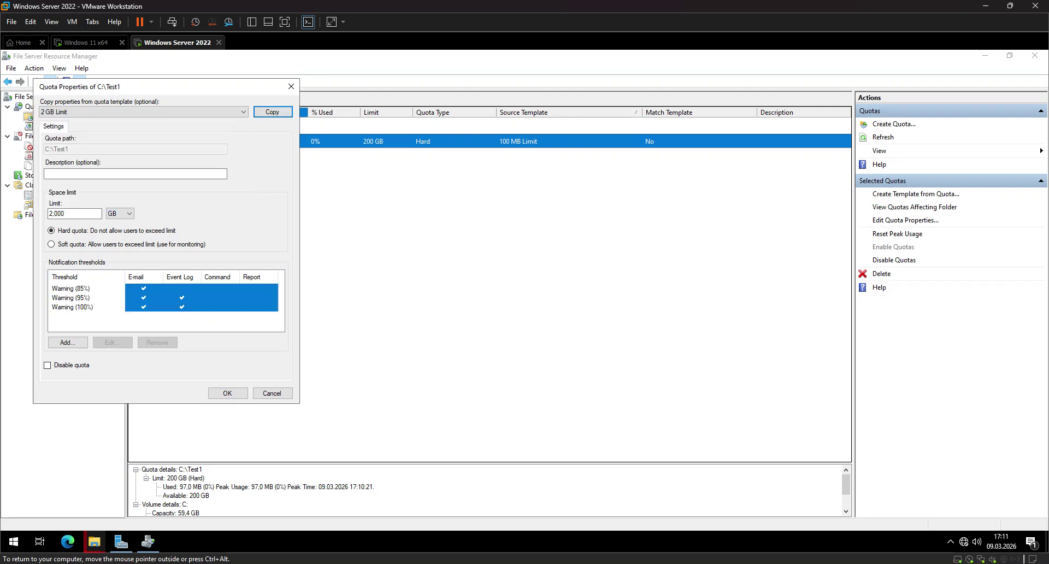
key(Return)
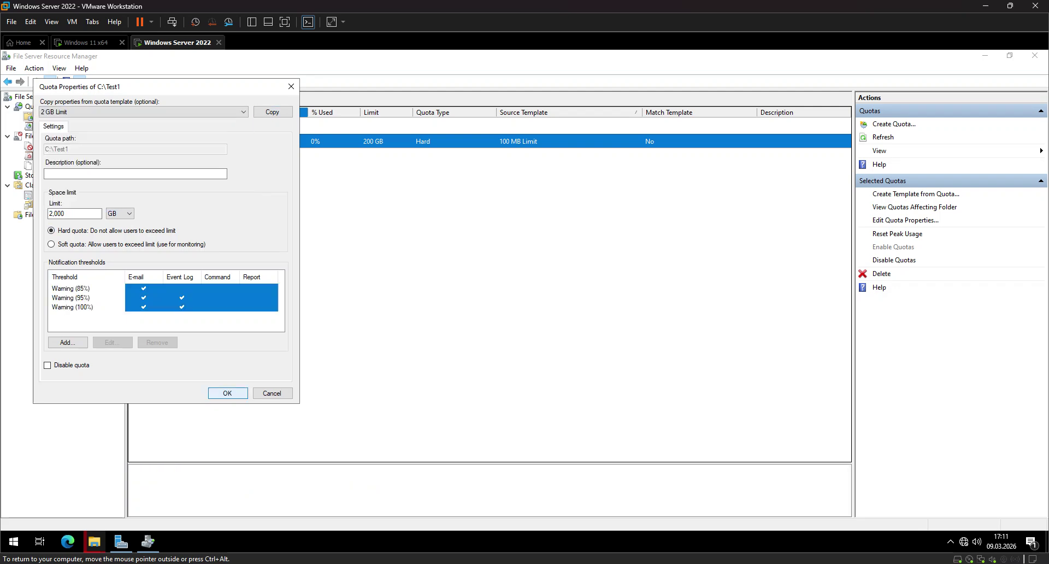
- Return to the blocked Synth Loops copy in File Explorer and retry it
mouse_move(147, 541)
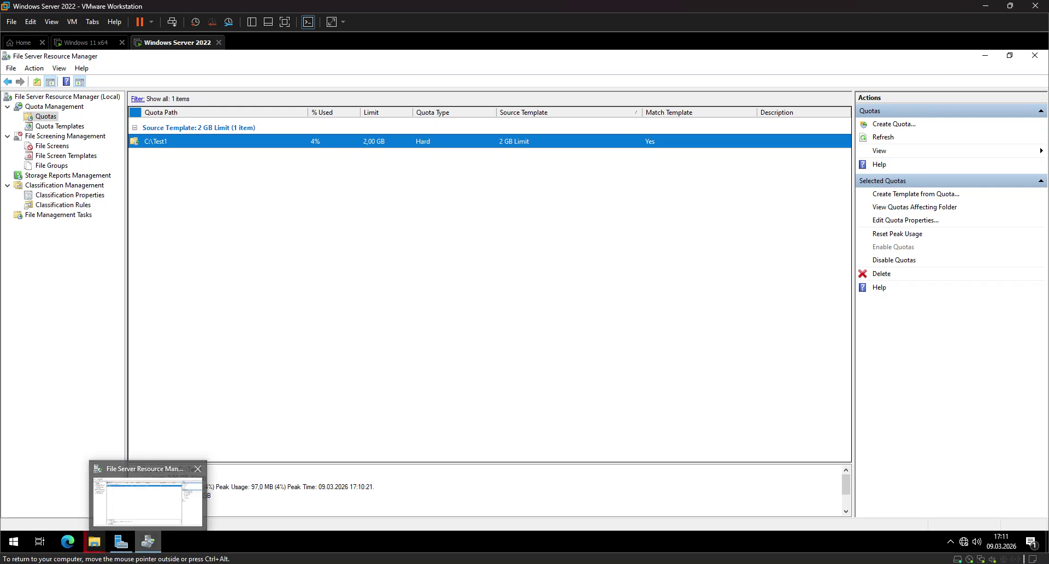
click(94, 541)
click(164, 500)
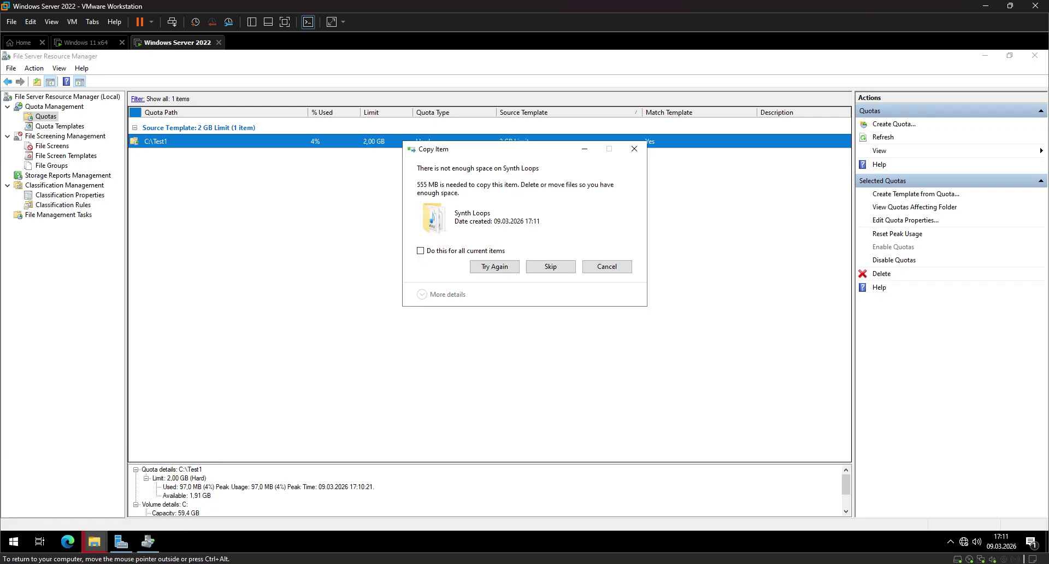
click(494, 266)
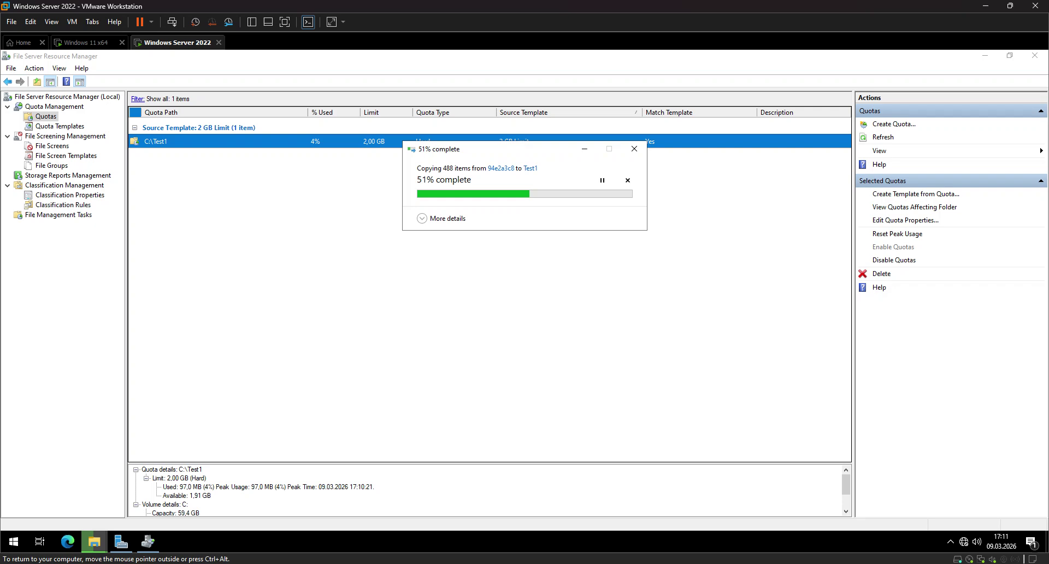
- Delete the Astral folder from C:\Test1 and open This PC to check the drive's free space
click(985, 55)
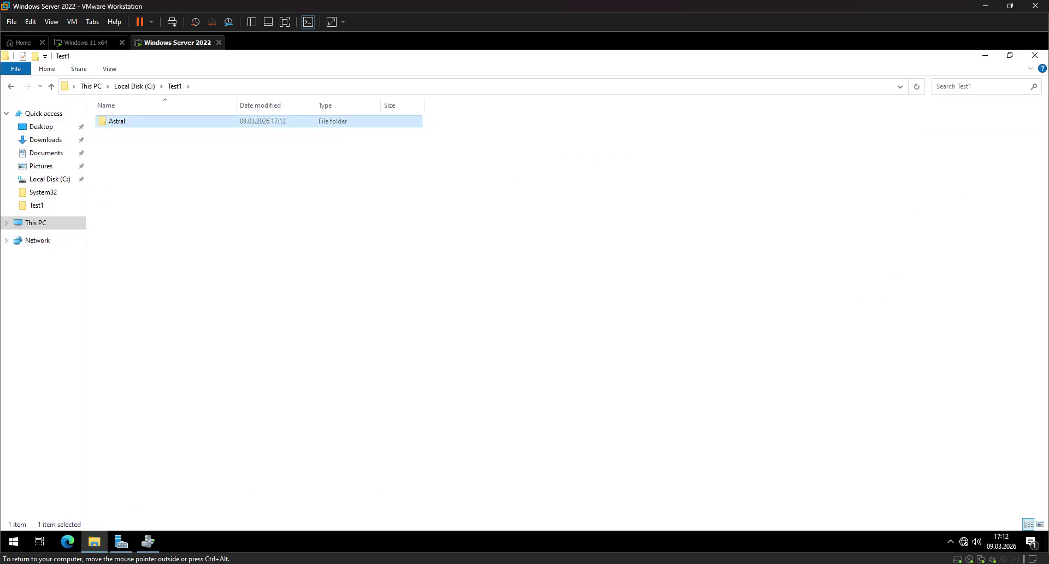
drag(229, 170, 142, 104)
key(Delete)
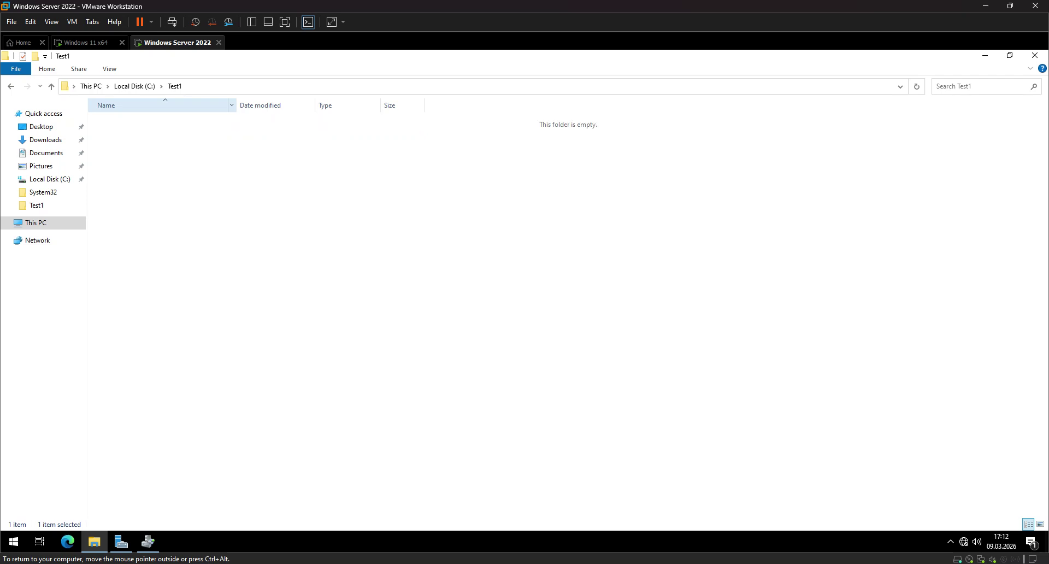
click(36, 223)
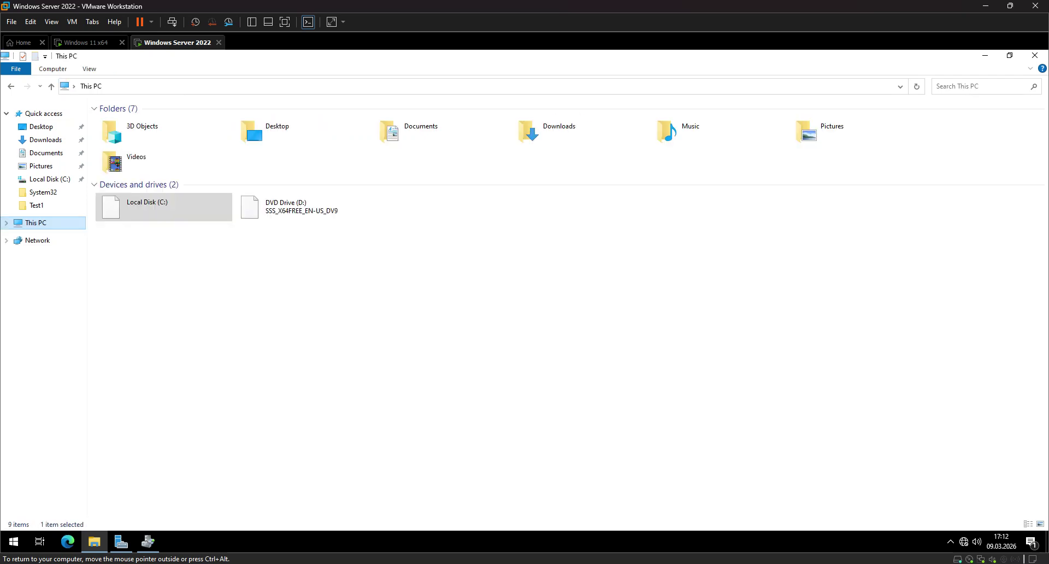
click(328, 284)
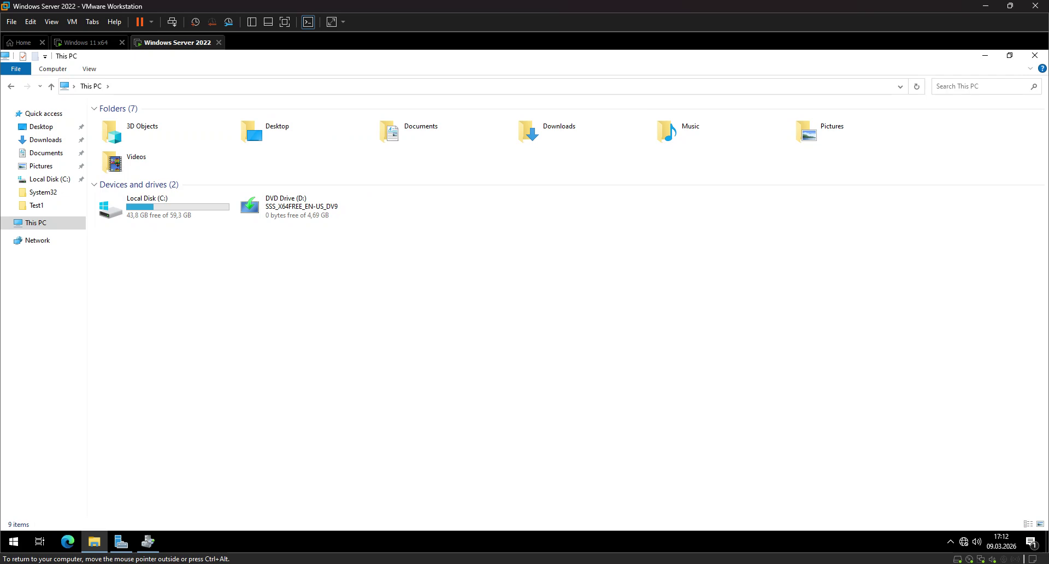
- Switch to File Server Resource Manager, view the file screen templates and open the File Screens list
click(148, 541)
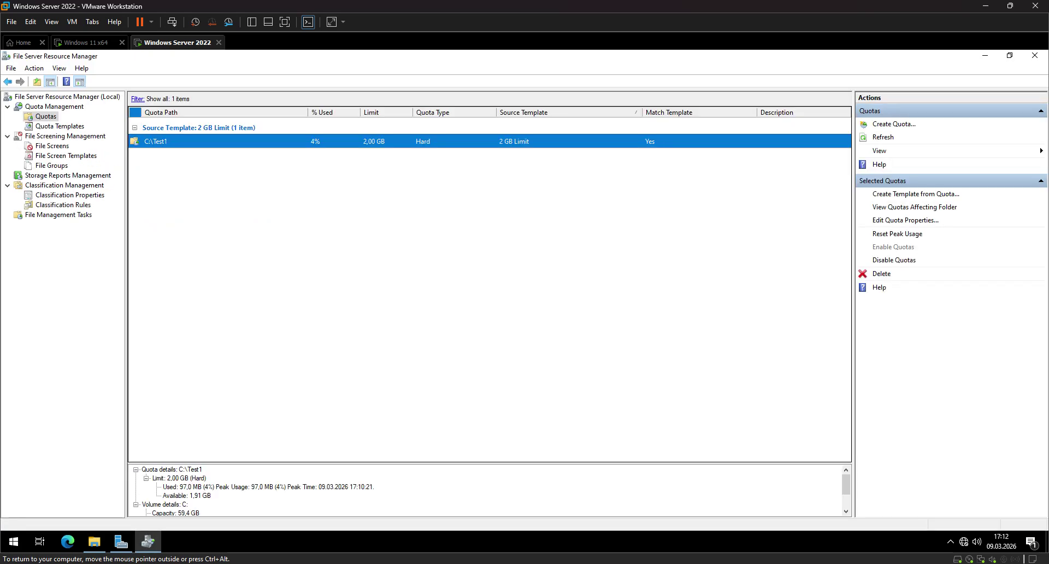
click(51, 146)
click(65, 155)
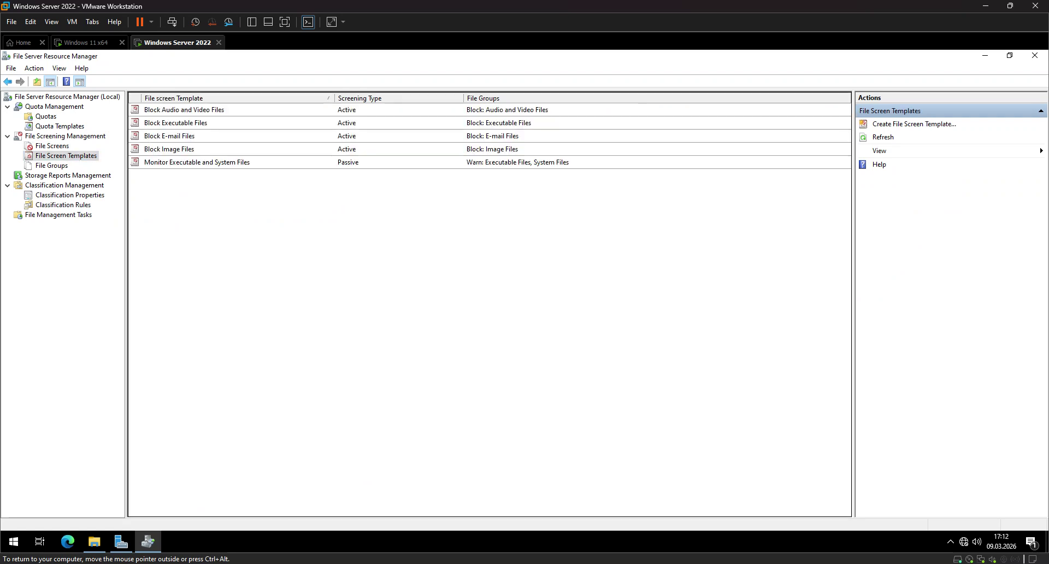
click(52, 146)
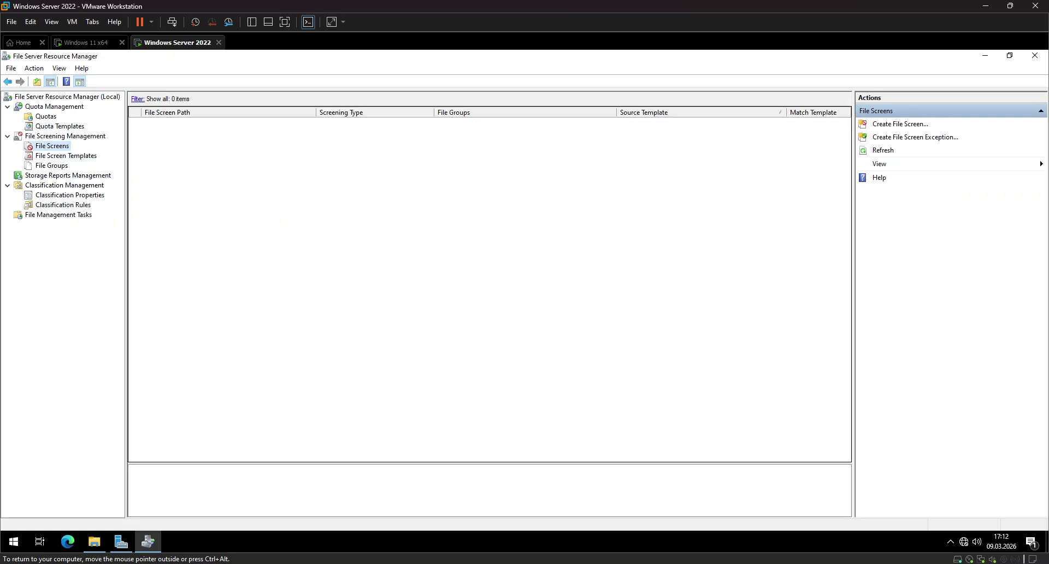
- Create a file screen on C:\Test1 based on the Block Audio and Video Files template
click(900, 124)
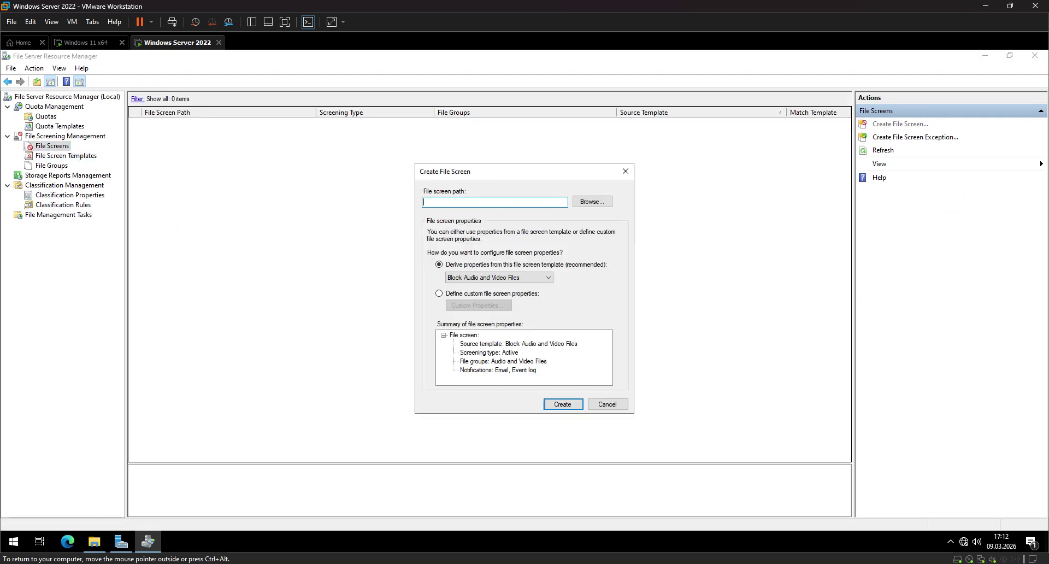
click(593, 201)
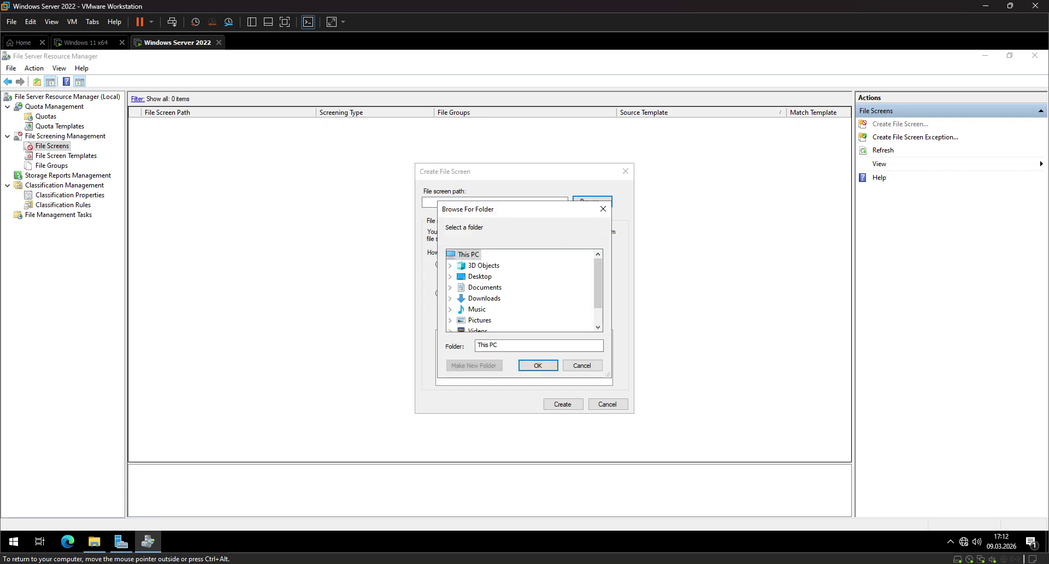
click(449, 320)
scroll(486, 309, down, 1)
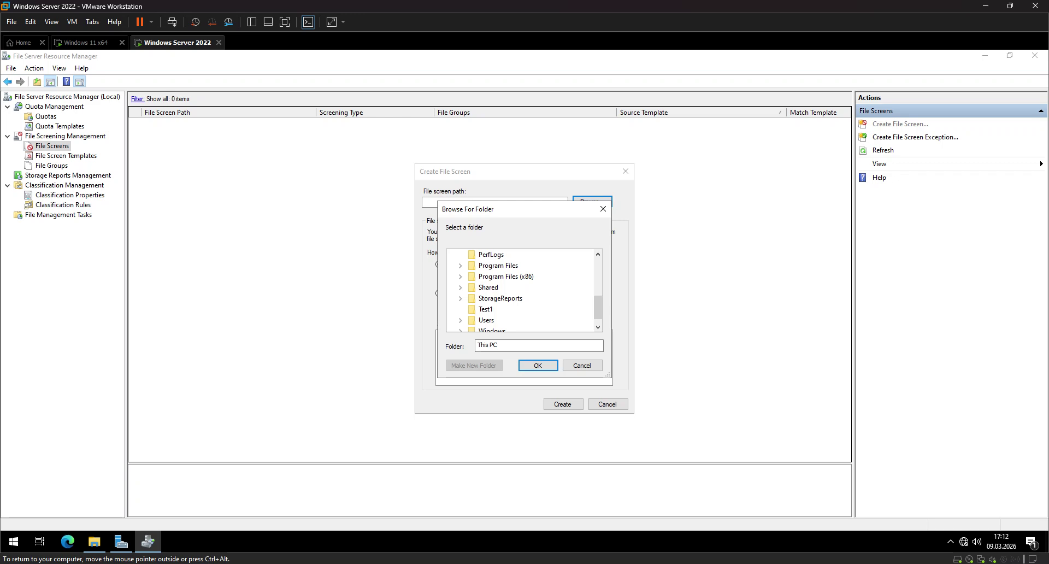
click(485, 309)
click(538, 365)
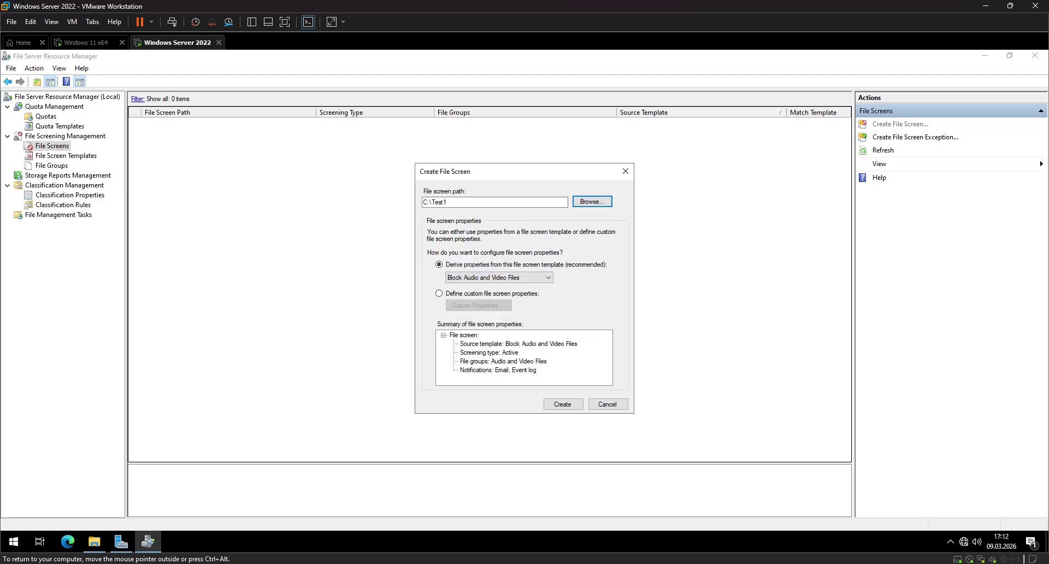
click(498, 277)
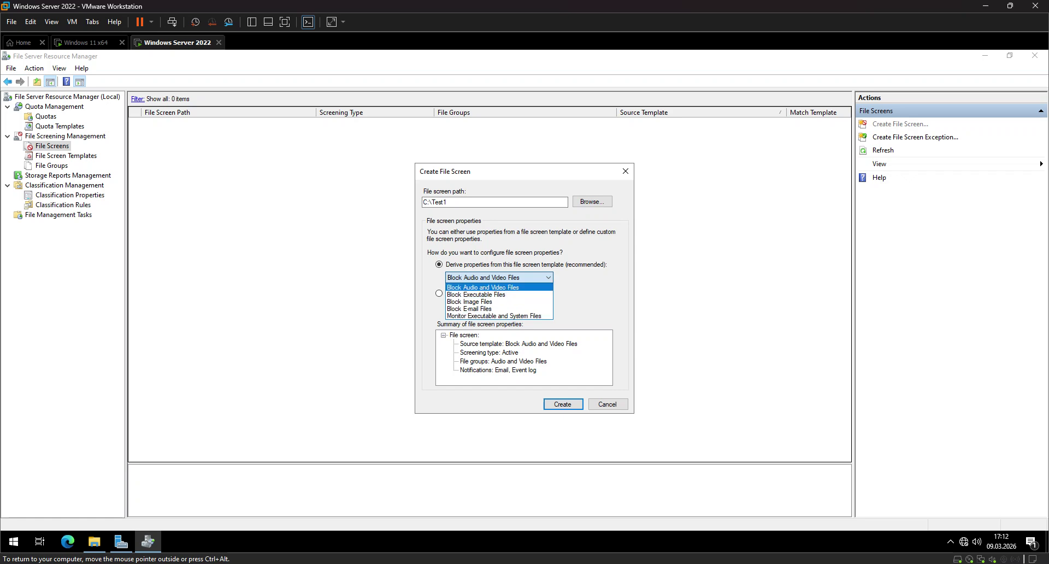
click(482, 287)
key(Return)
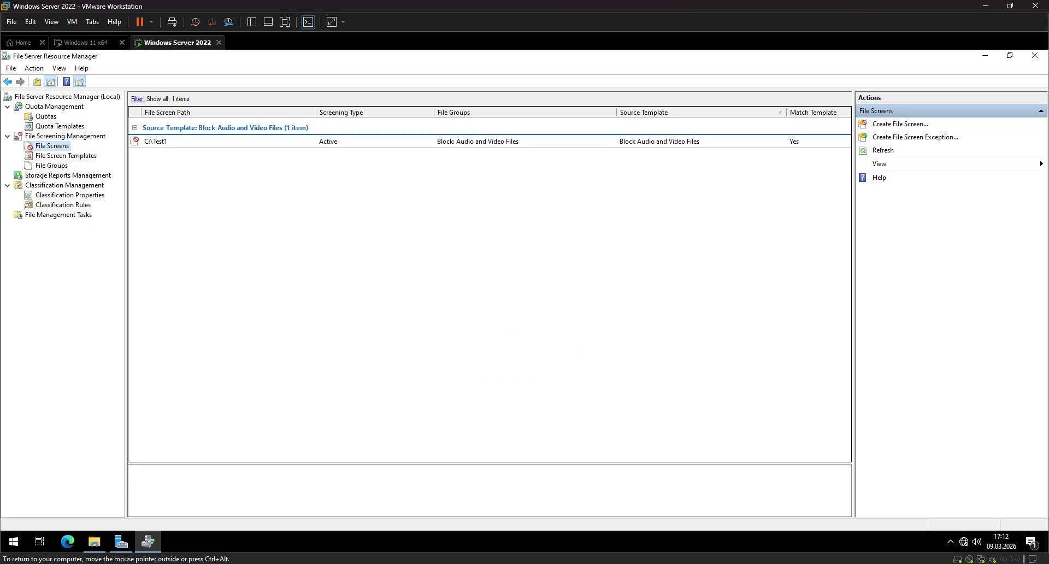
- Switch to the host's File Explorer and copy the TPS - Astral - Demo MP3 file from E:\Samples\TPS\Astral
key(alt+Tab)
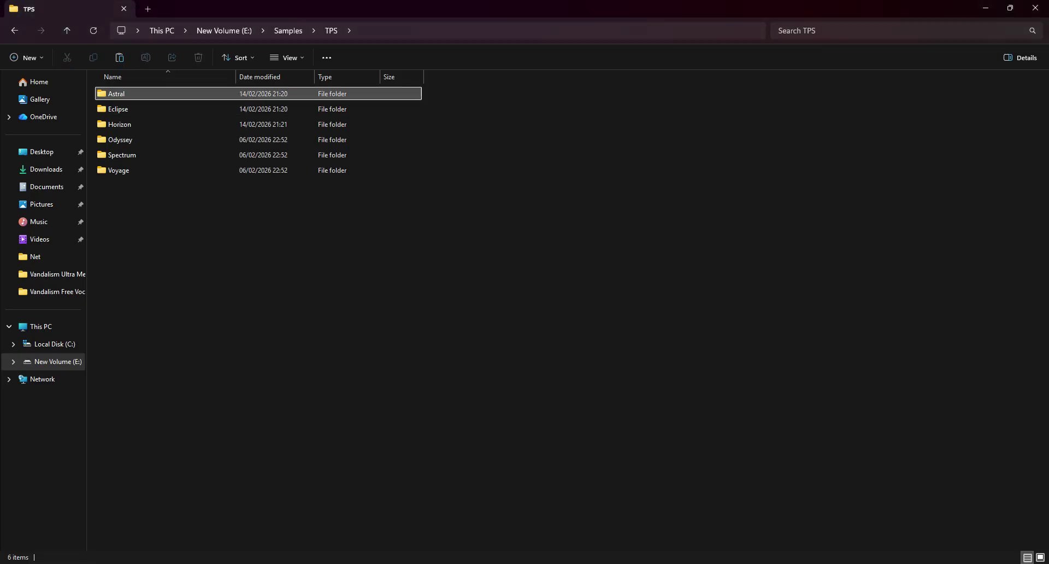
key(Return)
key(Down)
key(Down)
key(Down)
key(Down)
key(Down)
key(Down)
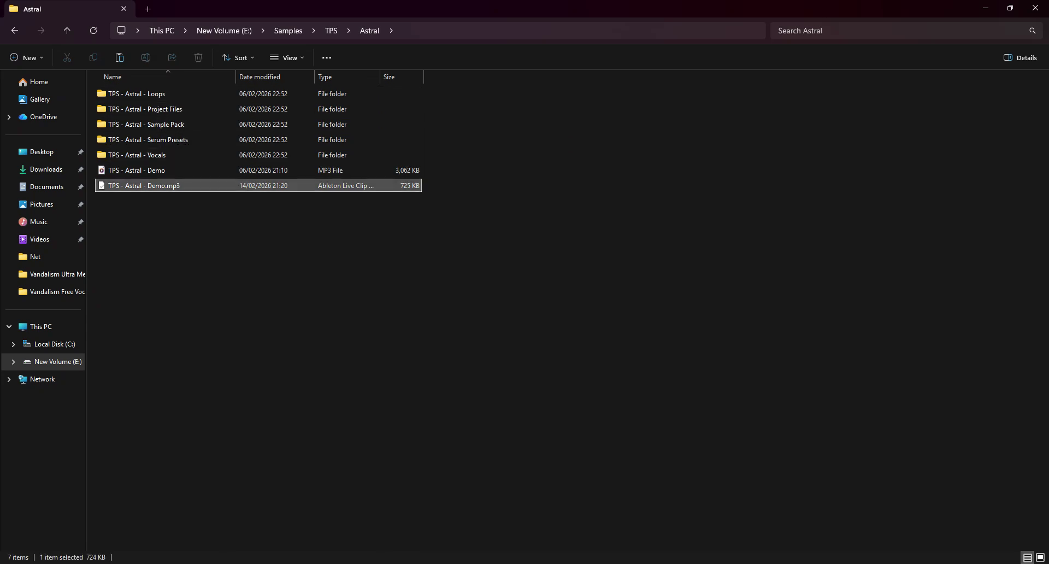
key(shift+F10)
key(Escape)
key(Up)
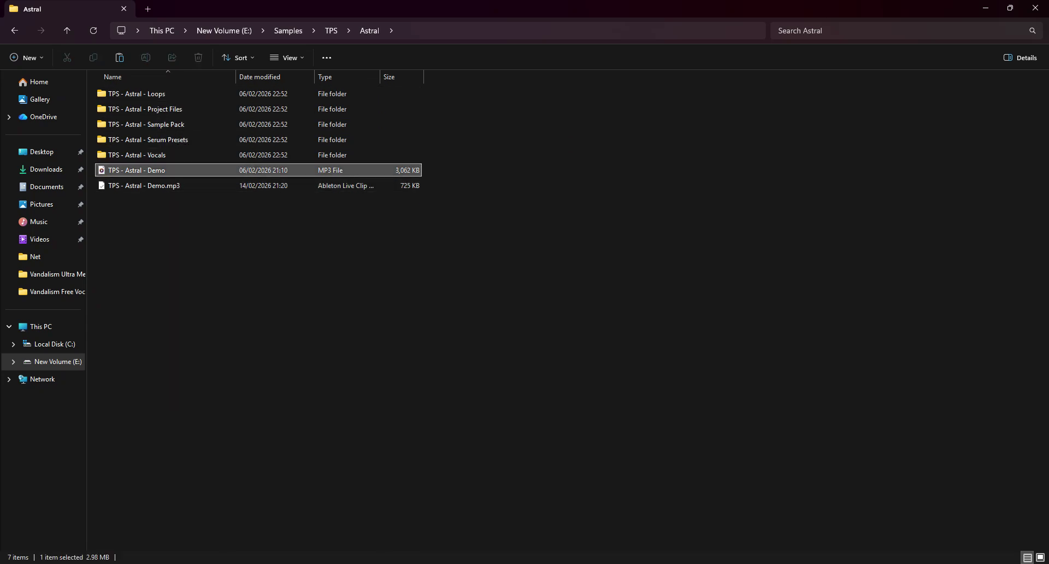
key(shift+F10)
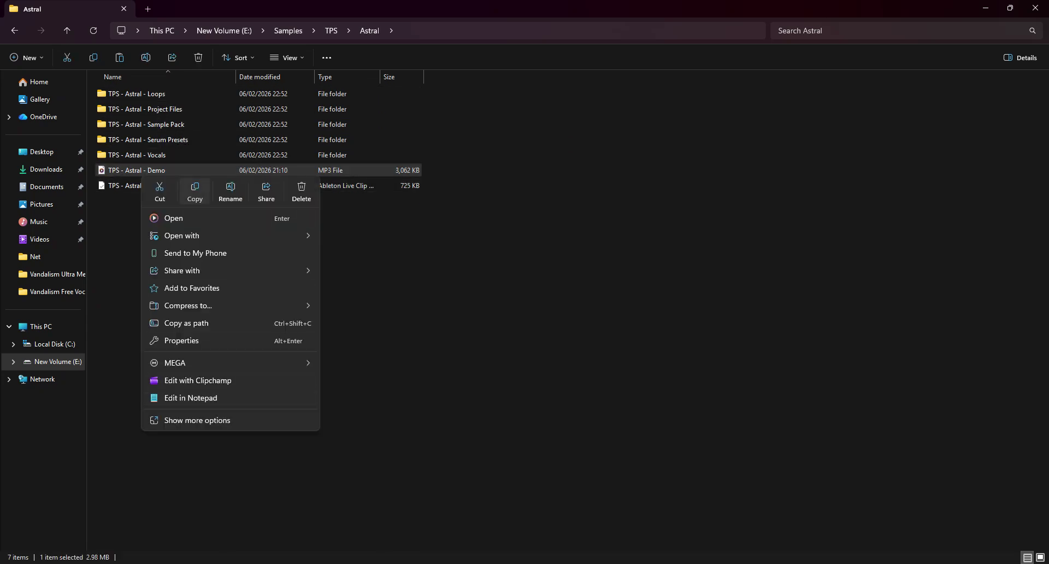
key(Return)
- Switch back to the Windows Server 2022 VM and try to paste the copied MP3 file into C:\Test1
key(alt+Tab)
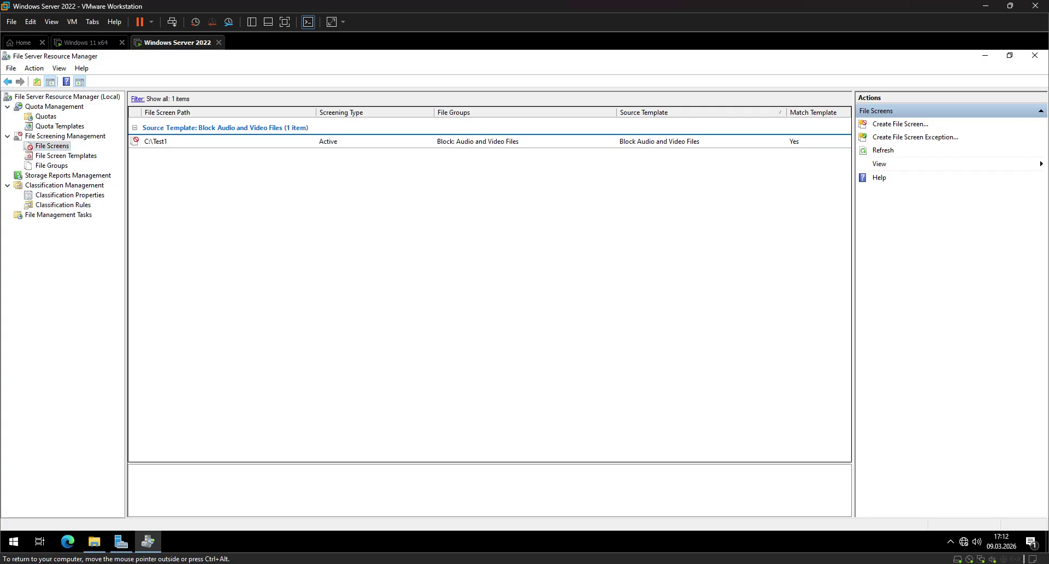
key(super+e)
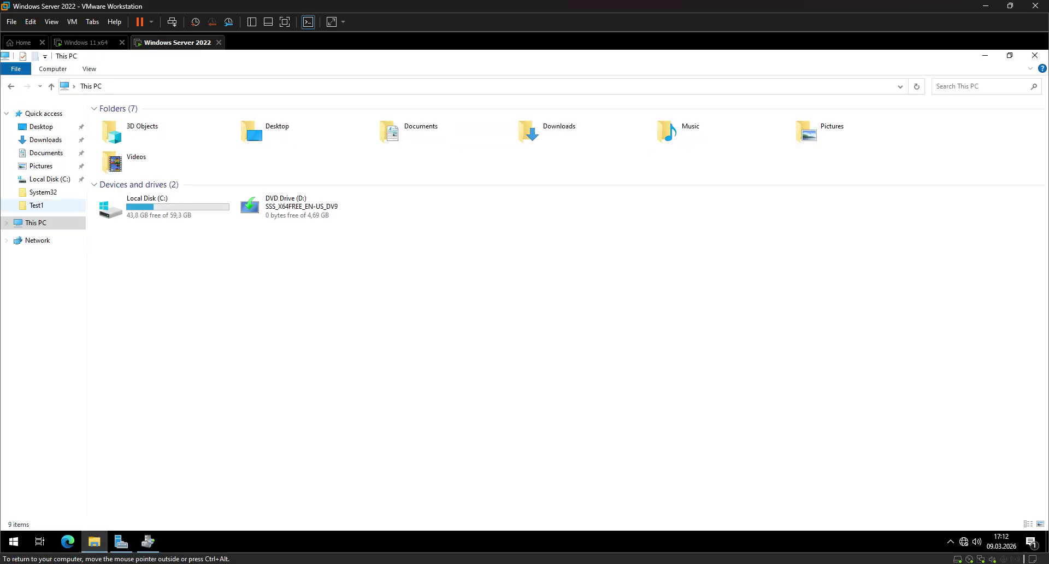
key(Return)
double_click(541, 134)
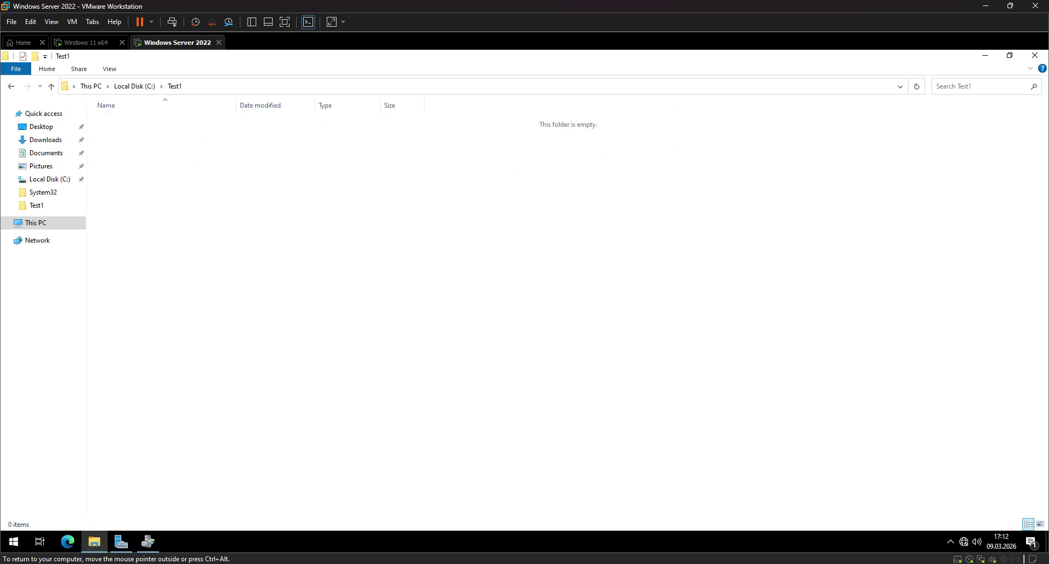
key(ctrl+v)
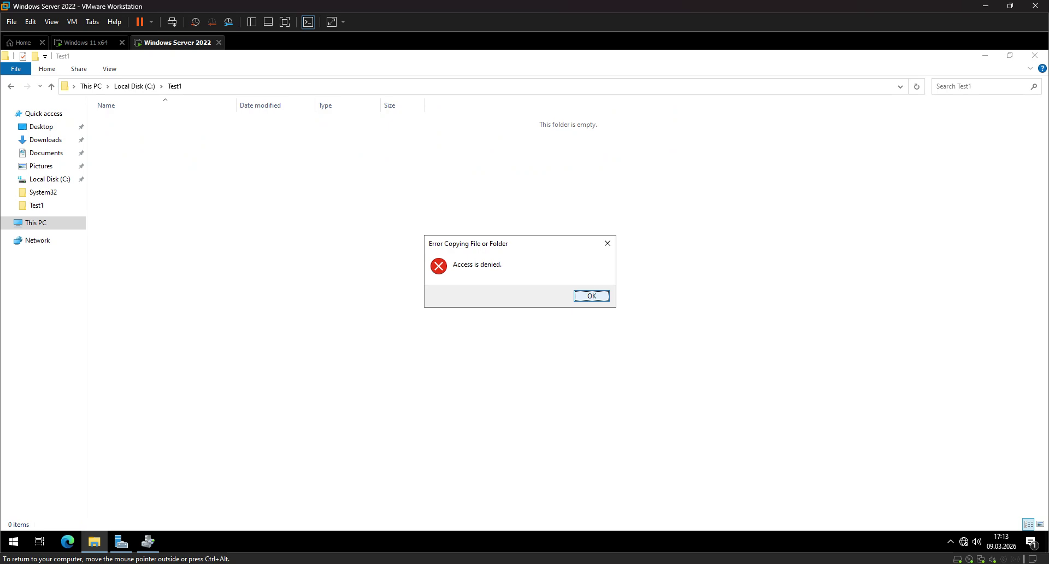
key(Return)
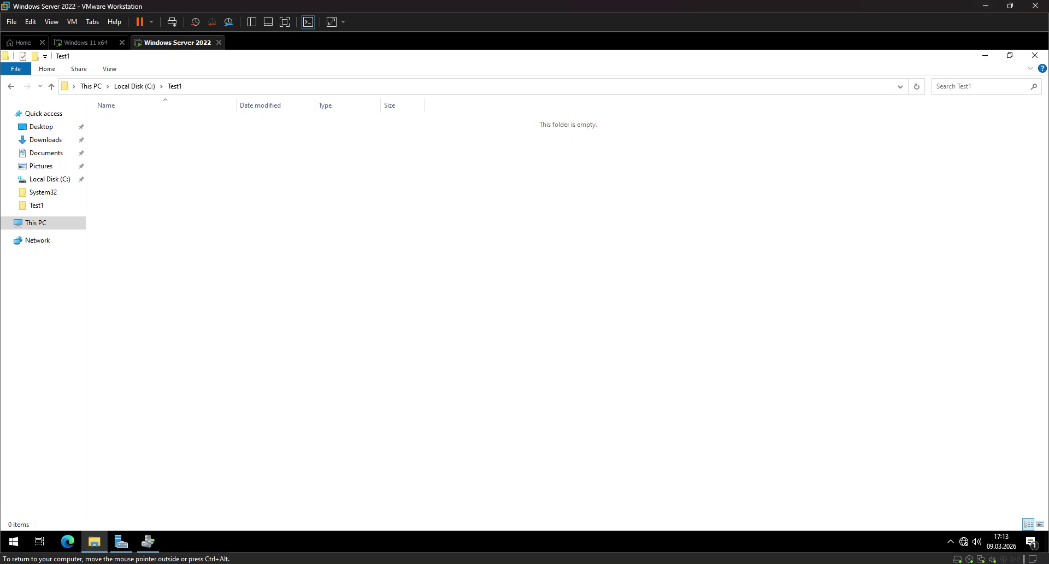
- Switch to File Server Resource Manager, open the properties of the C:\Test1 file screen and review the file groups available for blocking
click(148, 541)
right_click(162, 141)
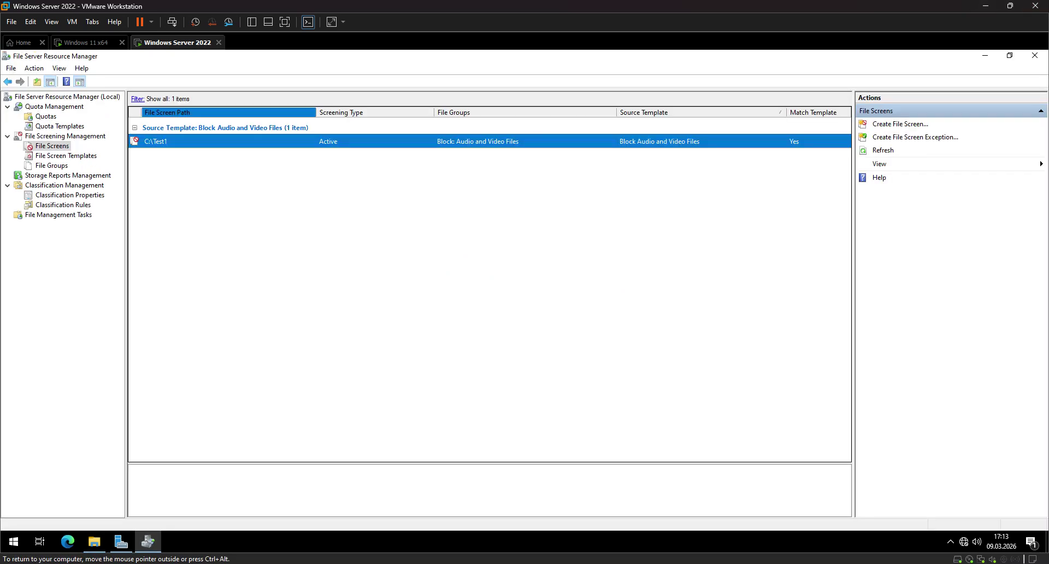
click(220, 161)
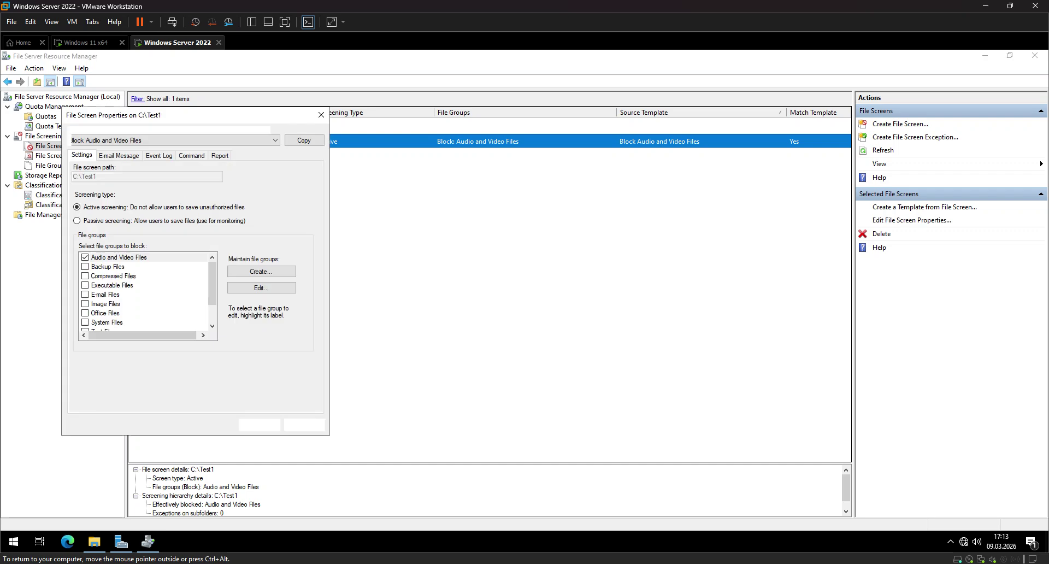
drag(147, 116, 411, 117)
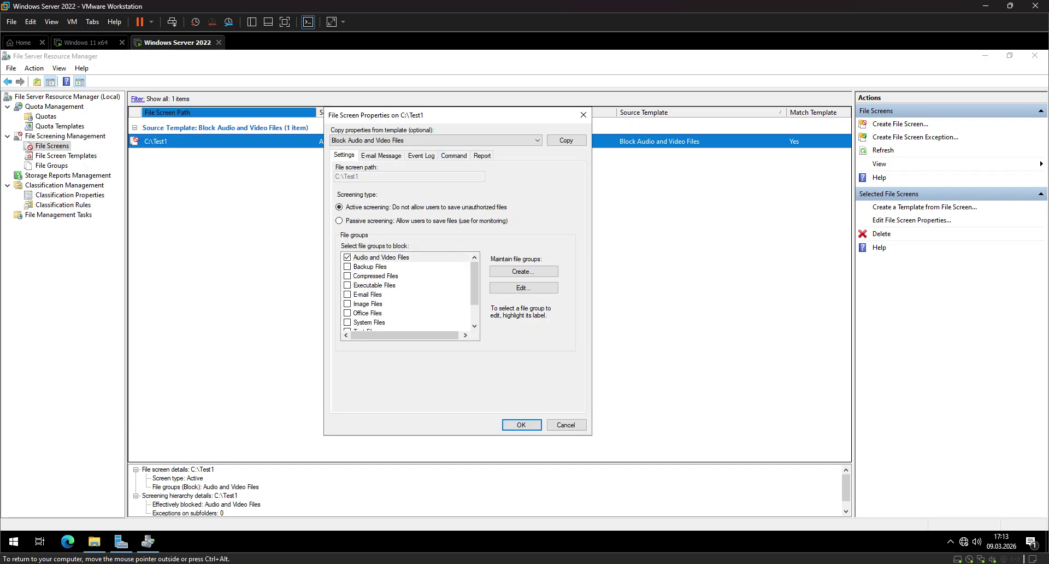
scroll(474, 290, down, 1)
scroll(474, 289, up, 1)
scroll(410, 290, down, 1)
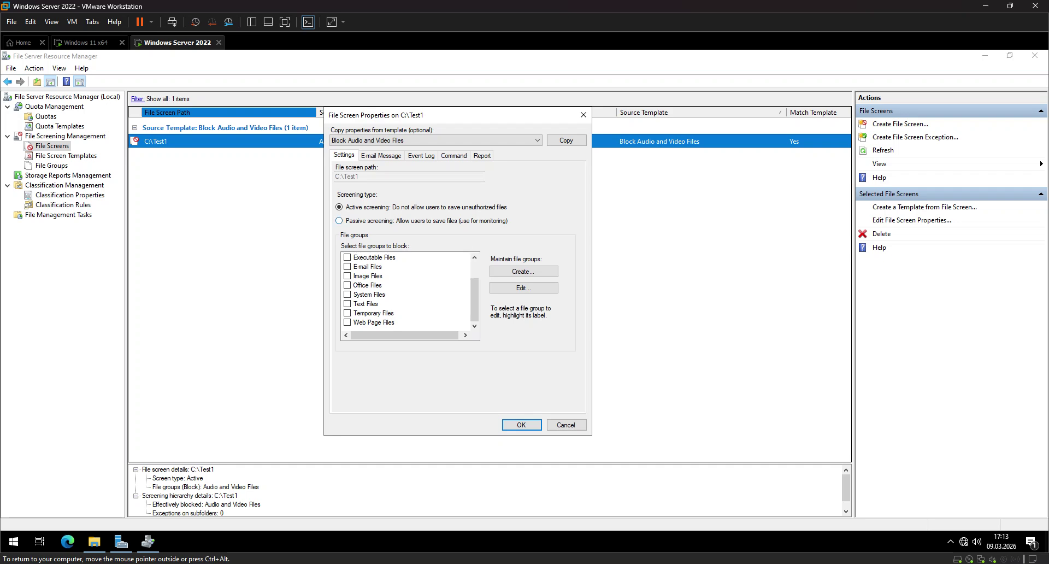
- Try passive screening for the file screen and review its e-mail, event log and report notification settings
click(339, 221)
scroll(407, 290, up, 1)
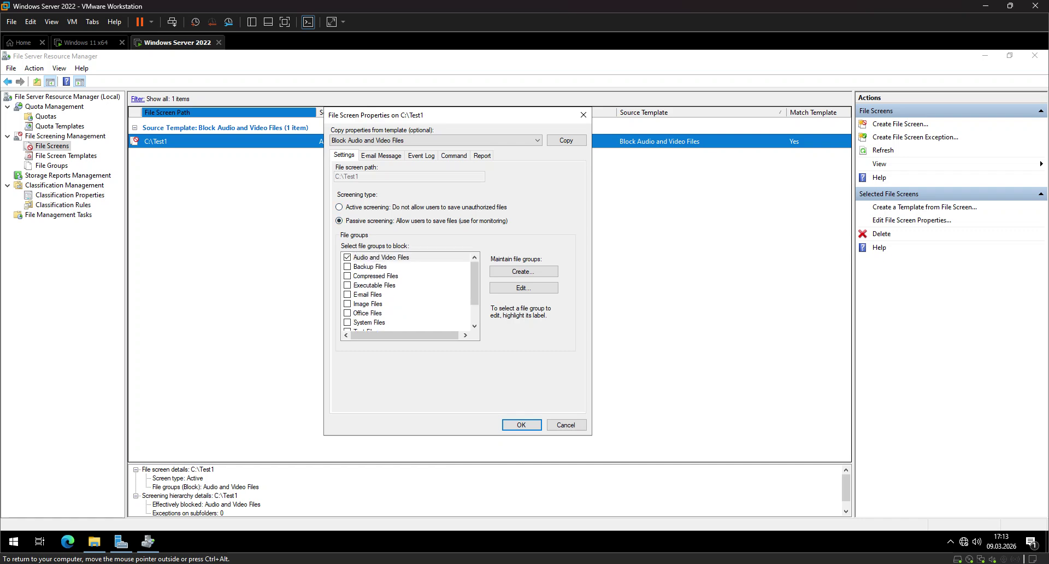
click(381, 155)
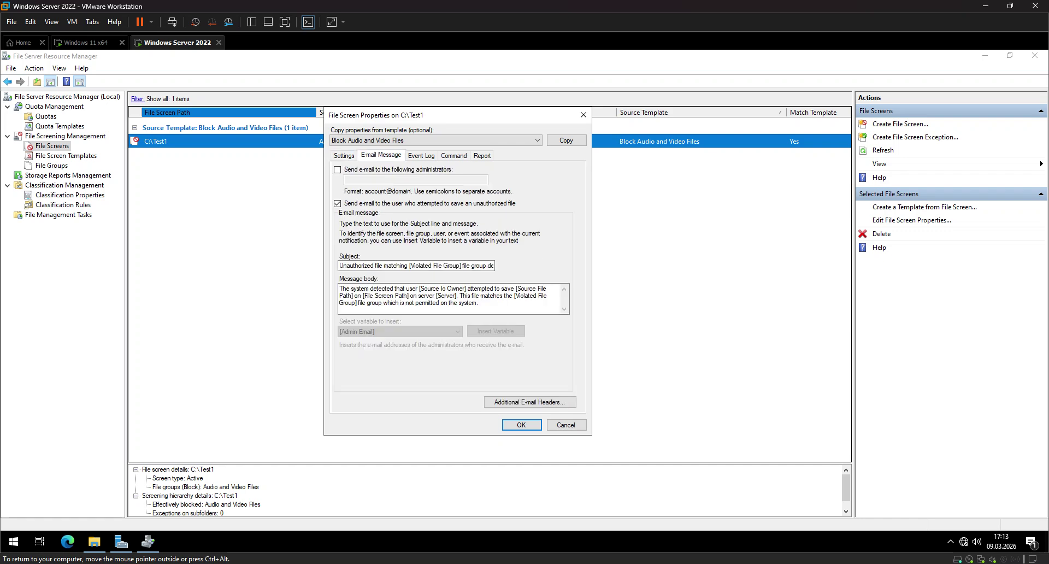
key(ctrl+Tab)
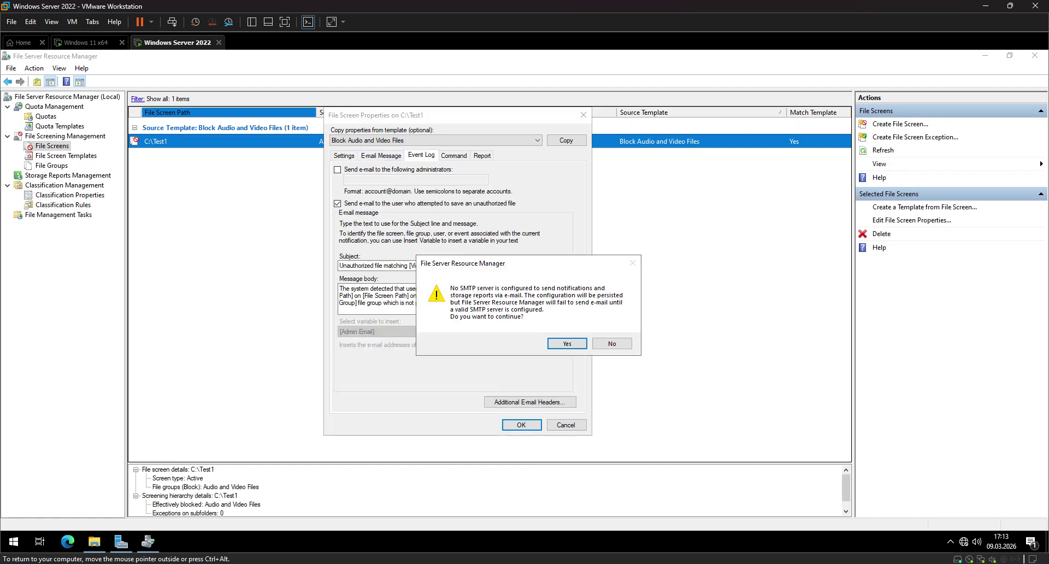
key(Return)
click(482, 155)
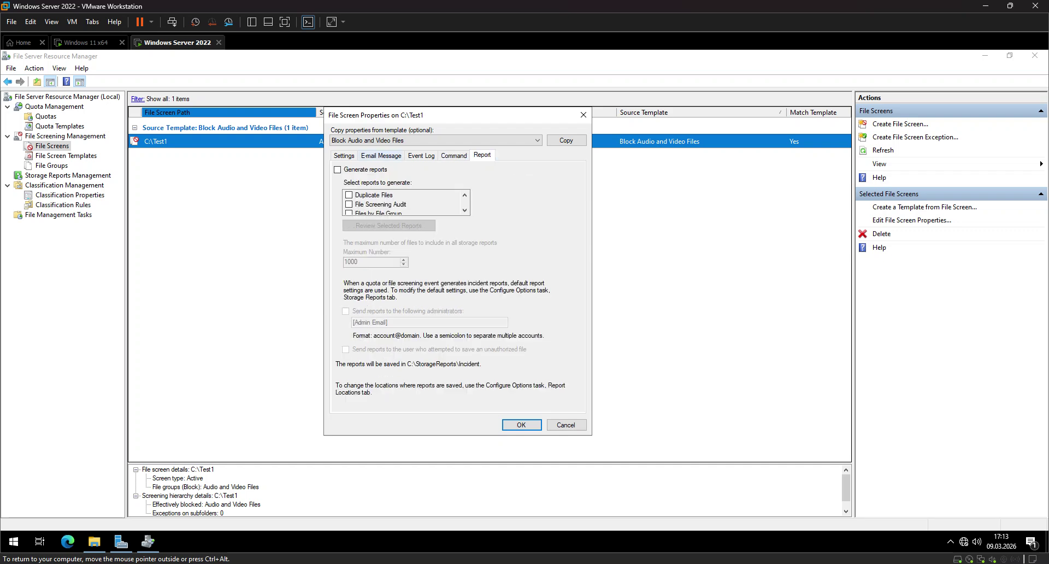
click(344, 155)
- Choose Block Executable Files as the template for copying the file screen's properties
click(435, 140)
key(Down)
key(Down)
key(Down)
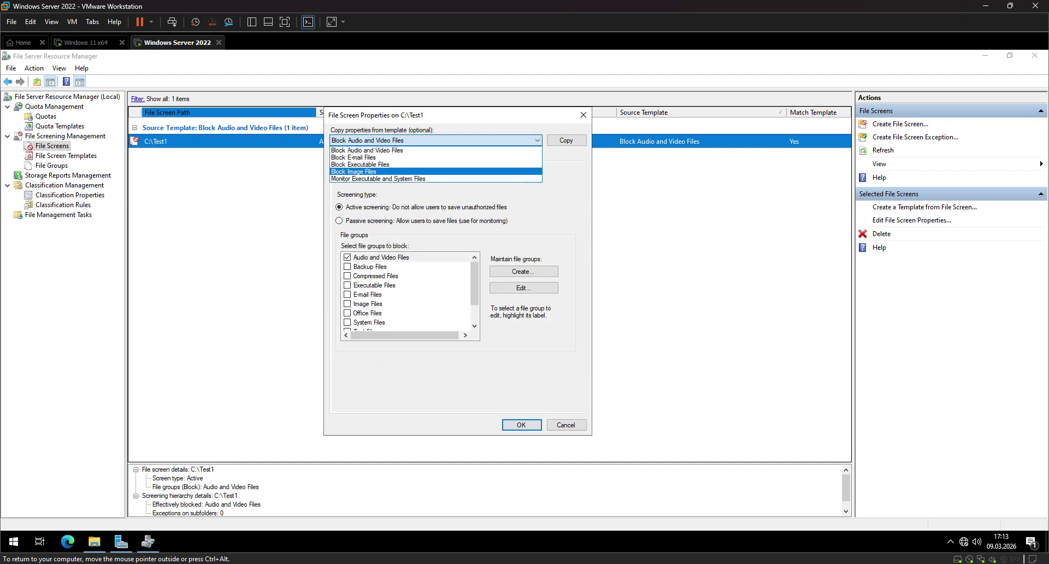
key(Up)
key(Return)
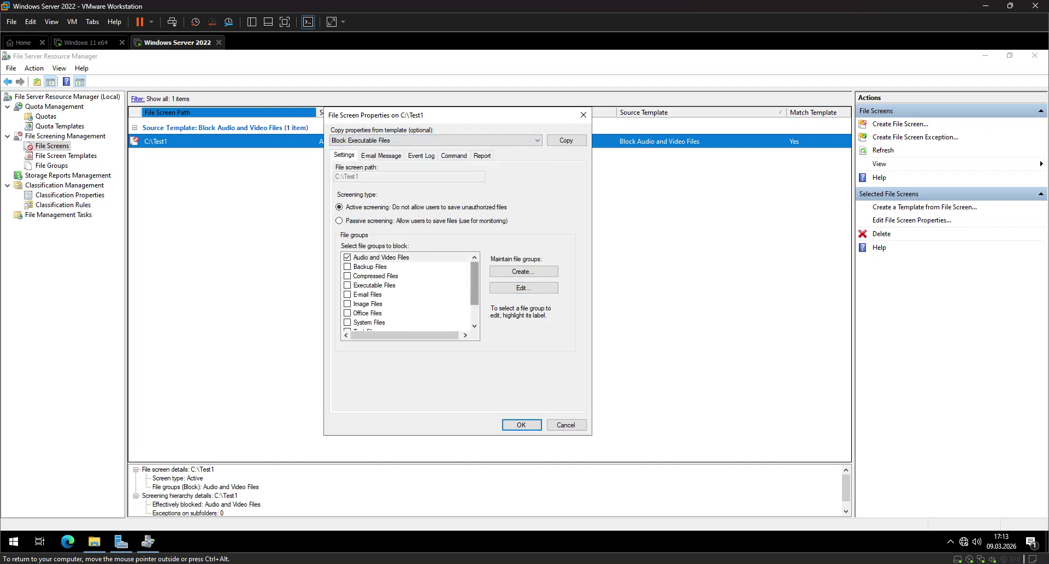
- Examine the file name patterns included in the Executable Files group and close its properties
mouse_move(474, 283)
mouse_down()
mouse_move(474, 299)
mouse_move(475, 283)
mouse_up()
click(374, 284)
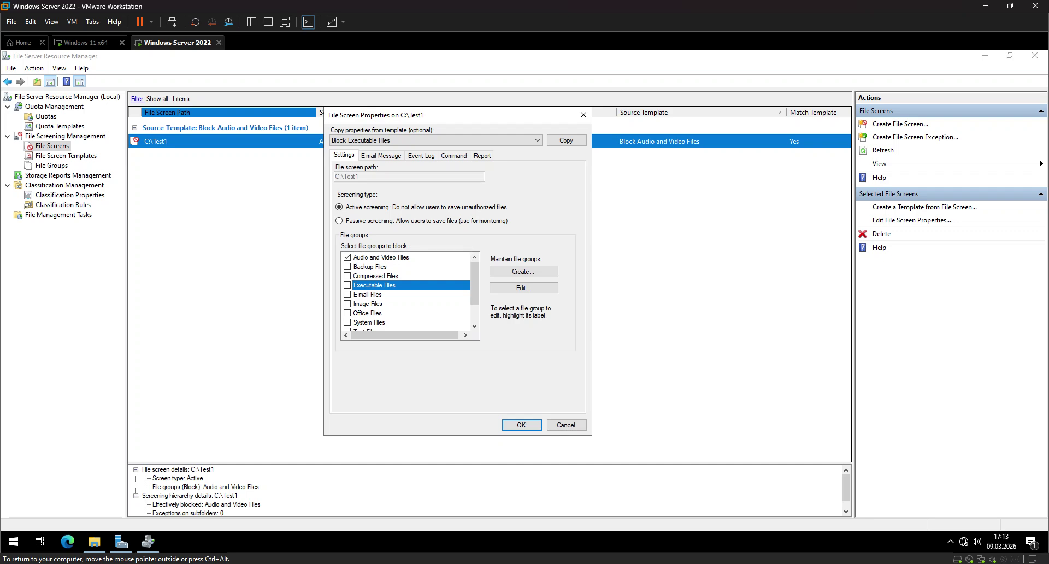
click(524, 287)
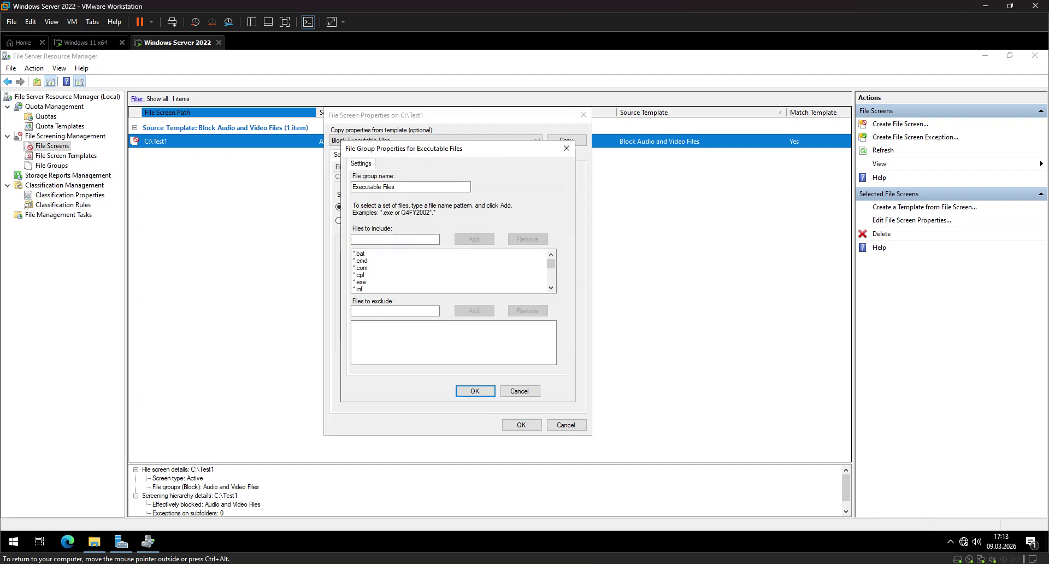
scroll(451, 270, down, 5)
click(566, 148)
- Examine the file name patterns included in the Audio and Video Files group and close its properties
click(381, 257)
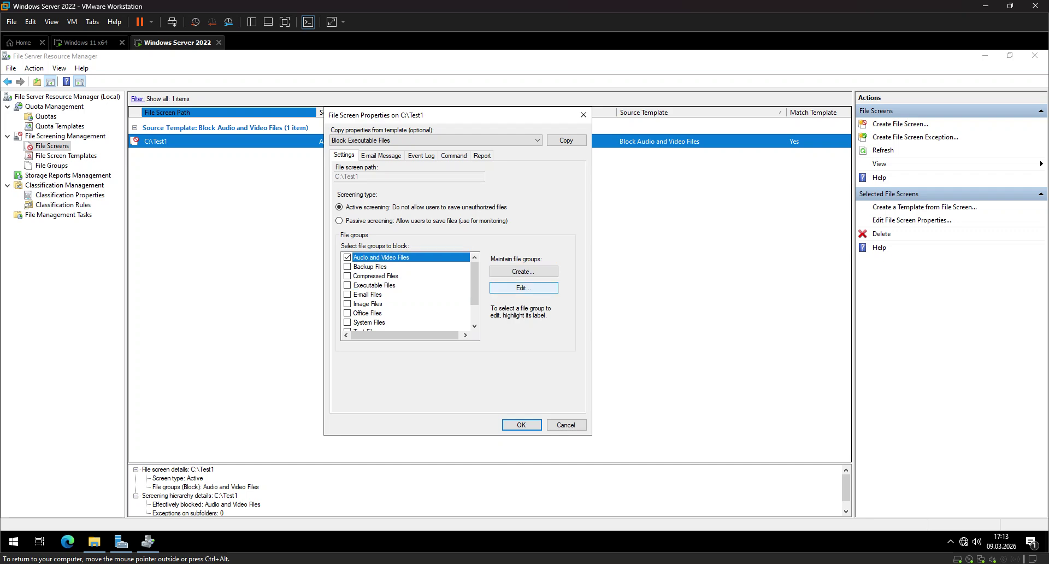
click(524, 288)
scroll(451, 271, down, 8)
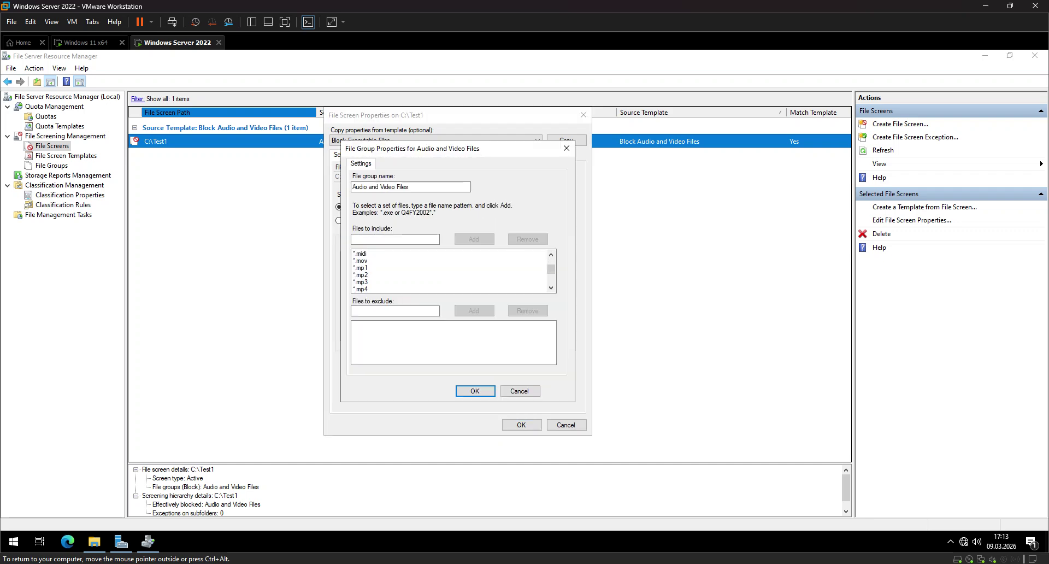
scroll(451, 271, down, 1)
click(567, 148)
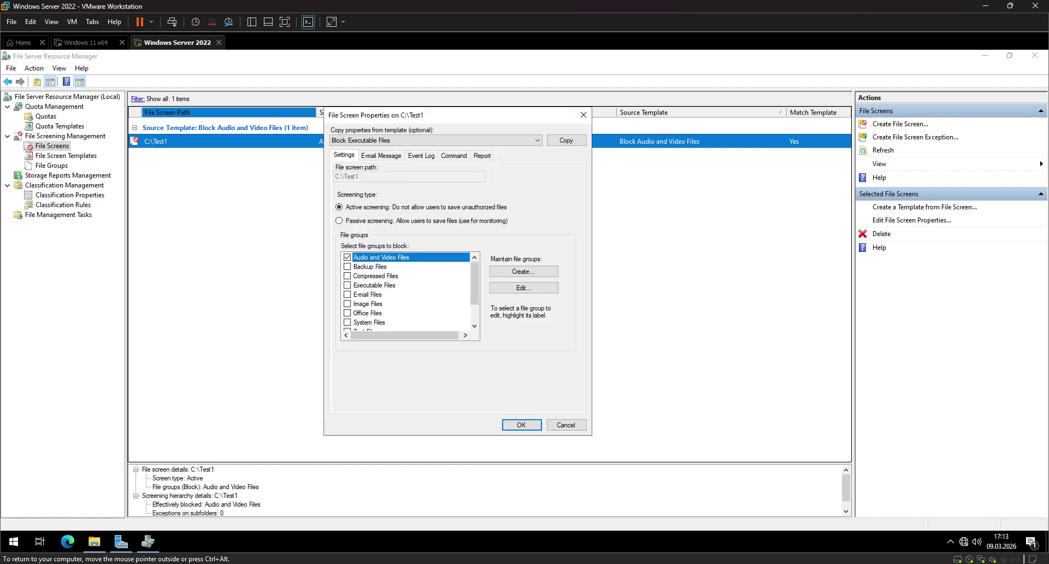
- Examine the patterns in the Backup Files group and close the C:\Test1 file screen properties without saving
click(370, 267)
click(523, 288)
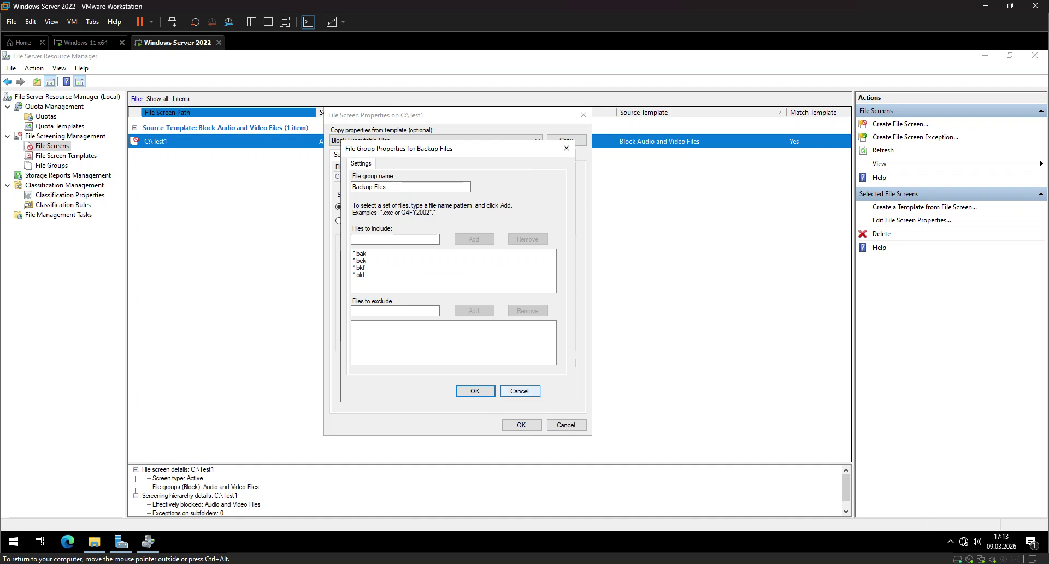
click(519, 391)
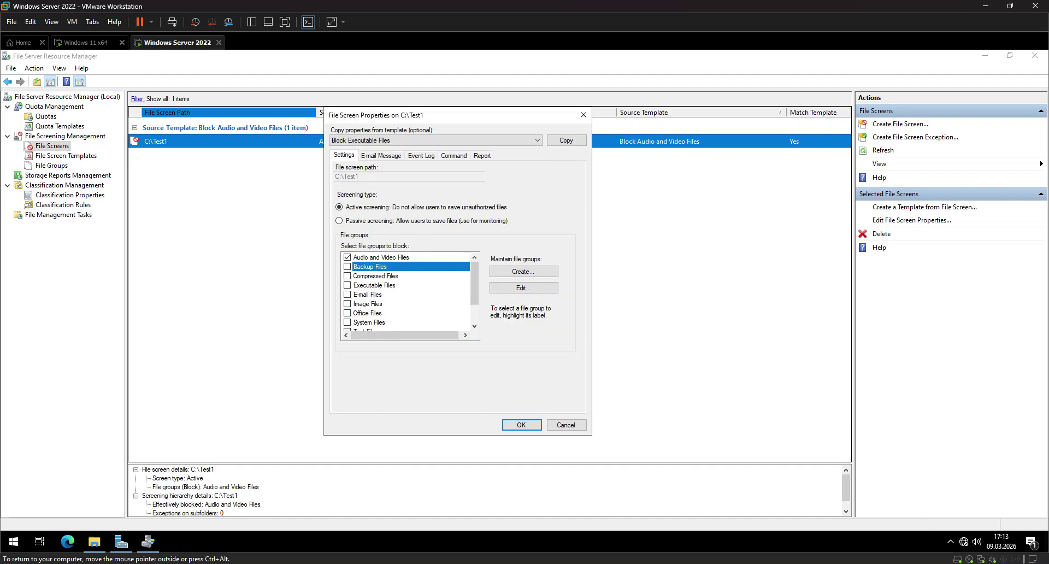
click(347, 257)
click(583, 115)
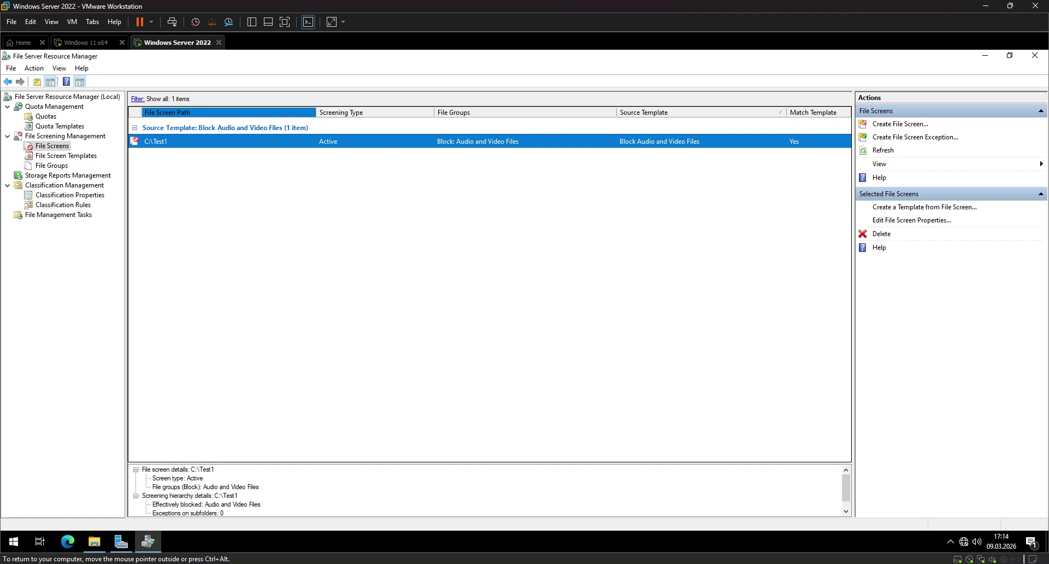
- Review the file screen templates and the File Screens list, and display the quota templates
click(66, 156)
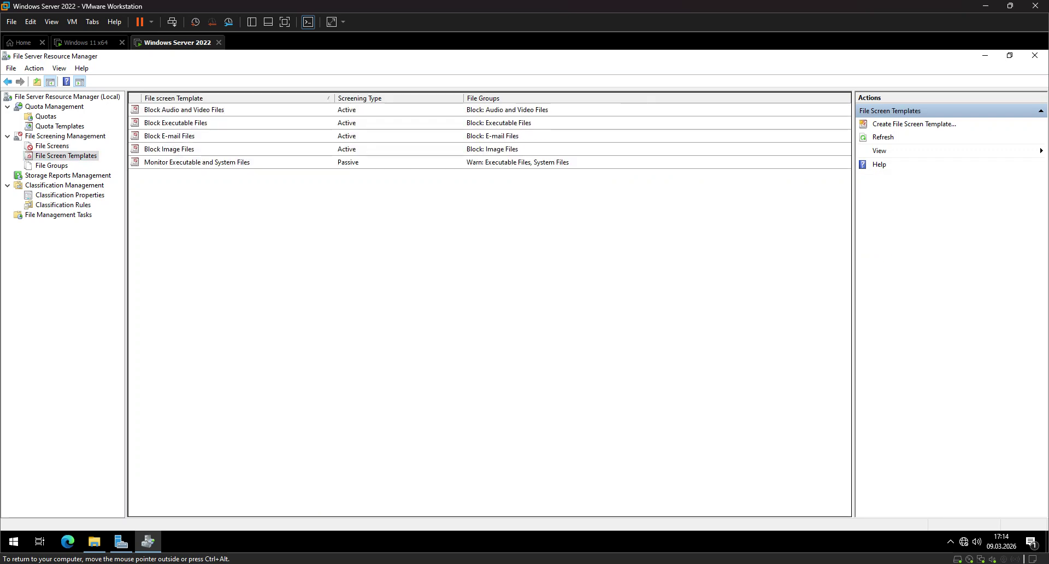
click(51, 146)
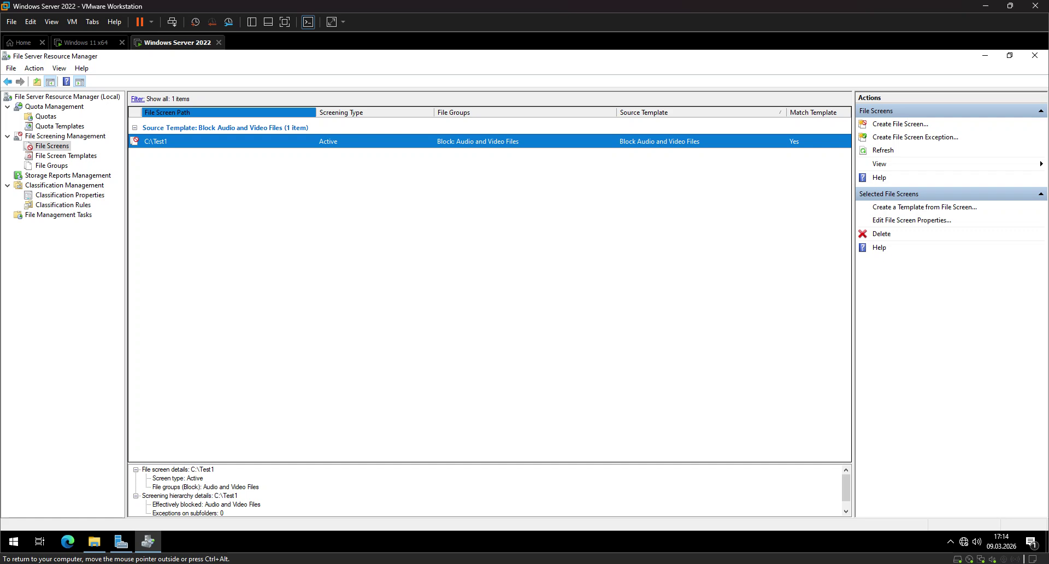
click(59, 126)
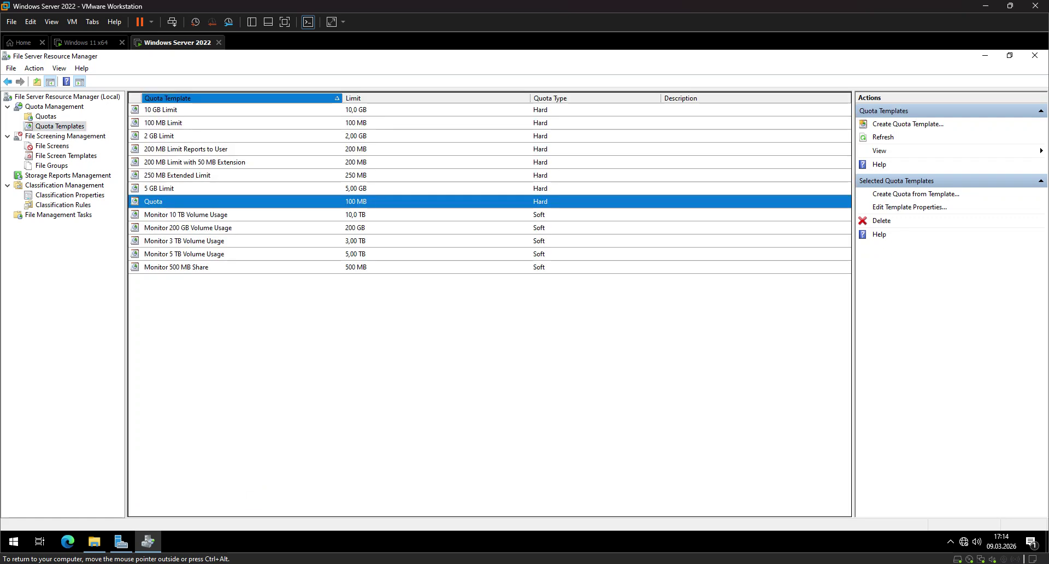